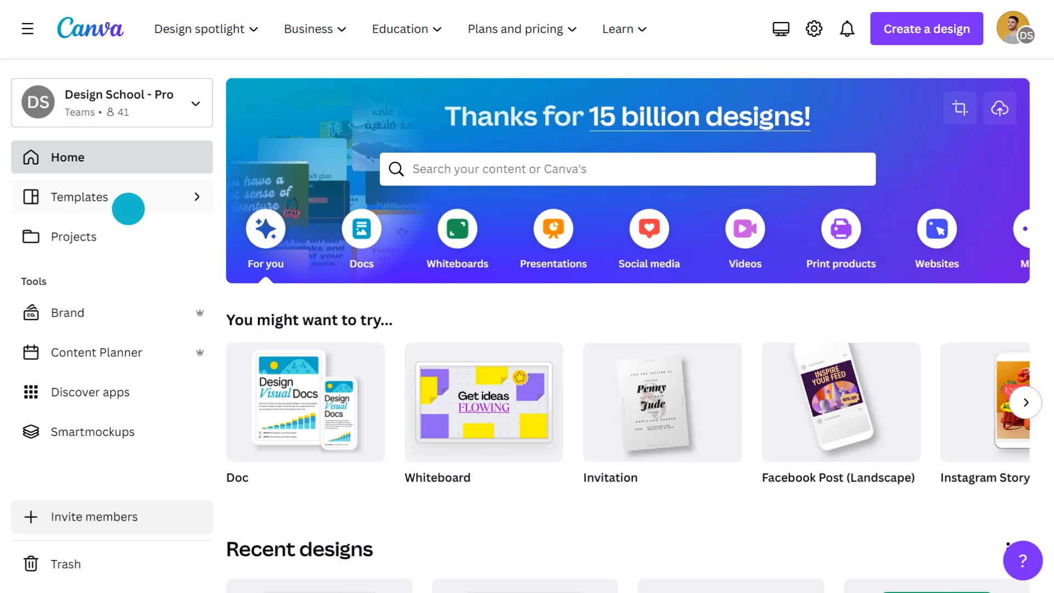
# Step: Search the template library for "whatsapp status"
pyautogui.click(102, 198)
pyautogui.click(615, 30)
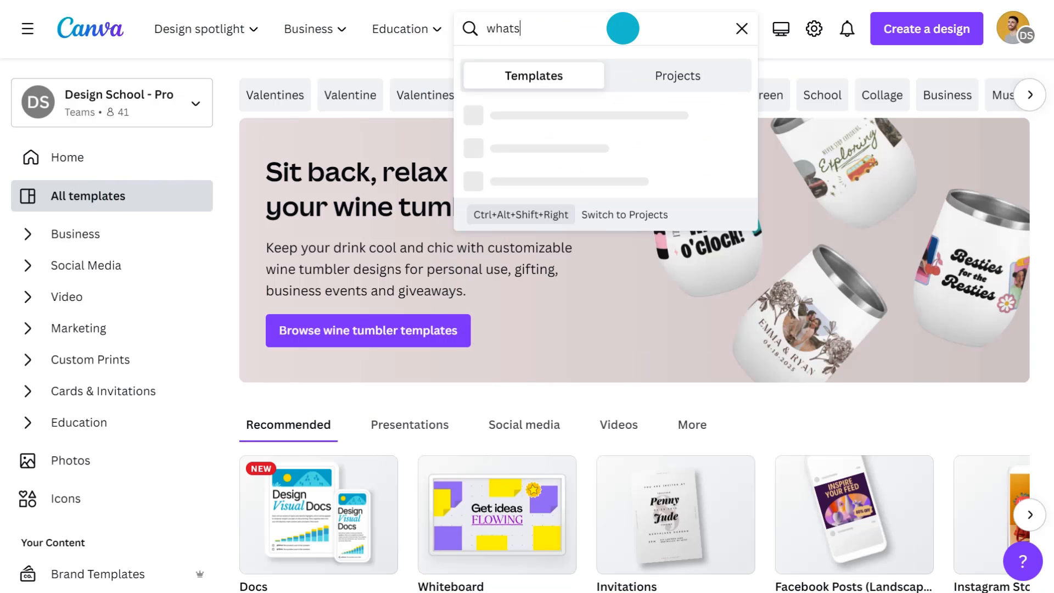
pyautogui.write('whatsapp status')
pyautogui.press('Return')
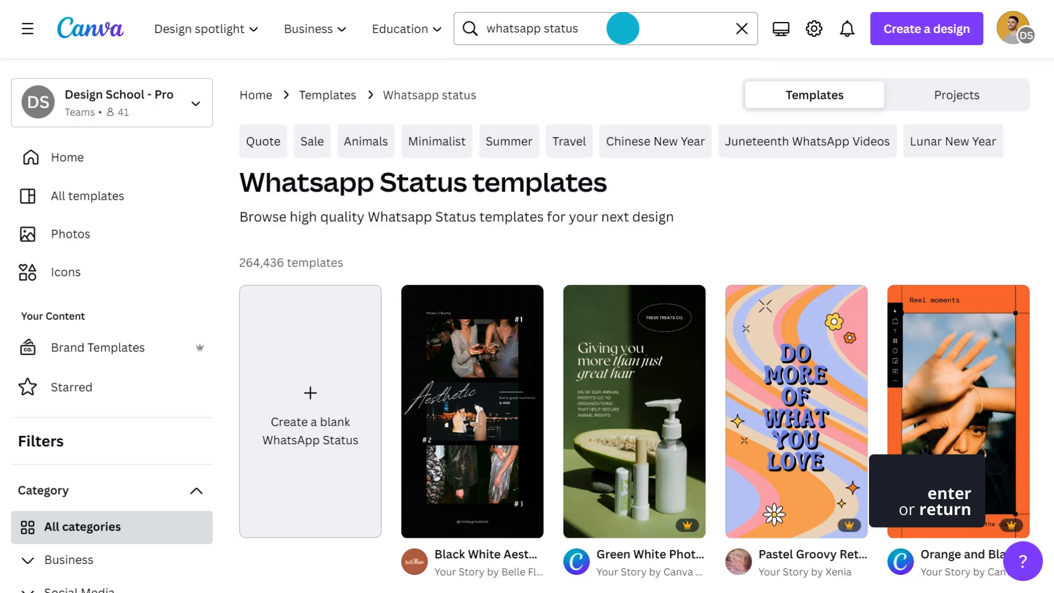
# Step: Browse through the WhatsApp Status template results to compare the available designs
pyautogui.scroll(-5, 596, 246)
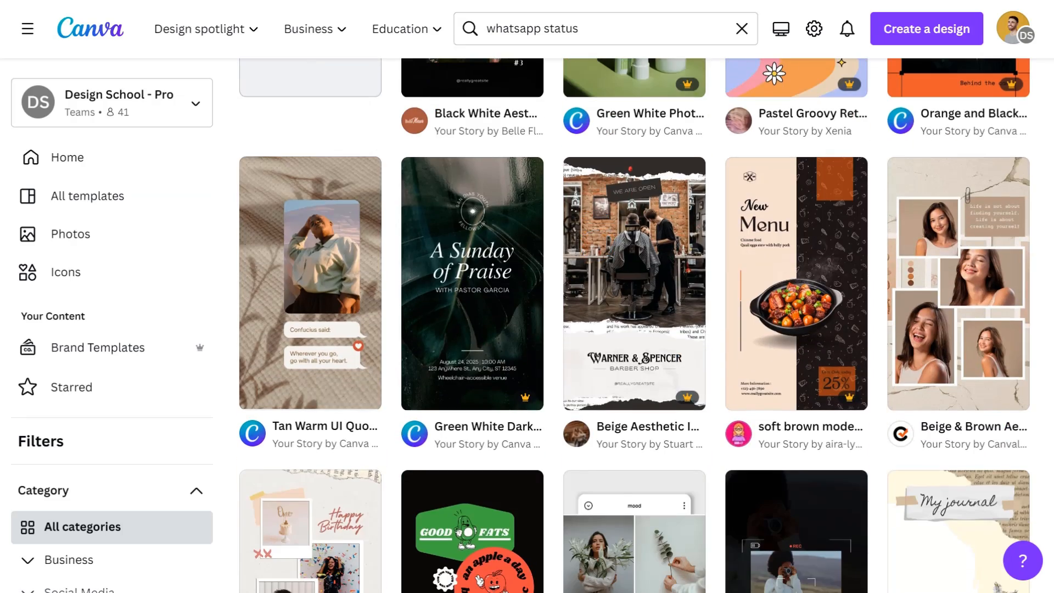
pyautogui.scroll(-5, 634, 325)
pyautogui.scroll(-5, 634, 325)
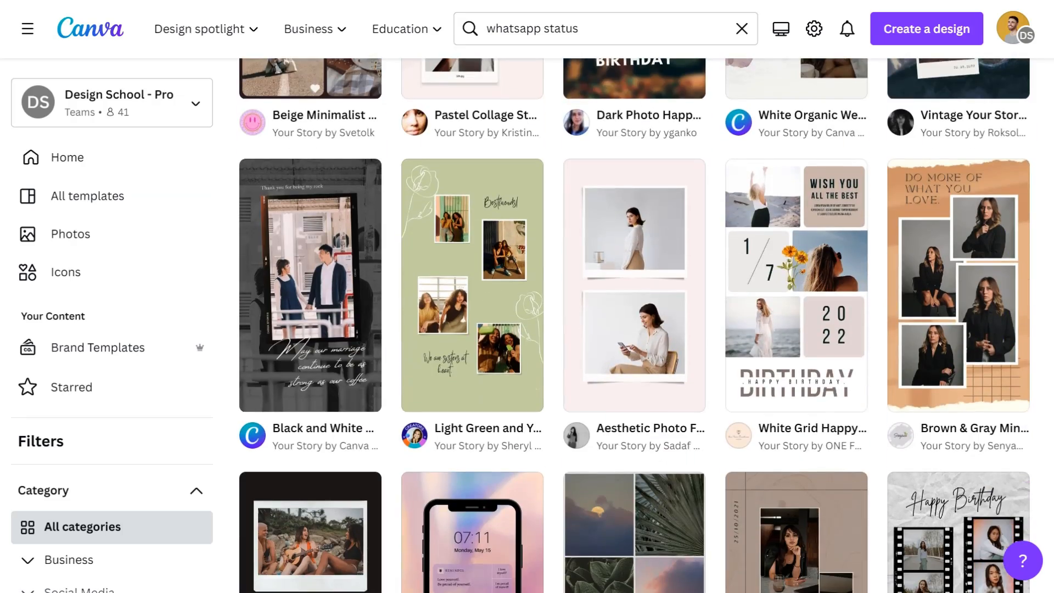
pyautogui.scroll(-5, 634, 325)
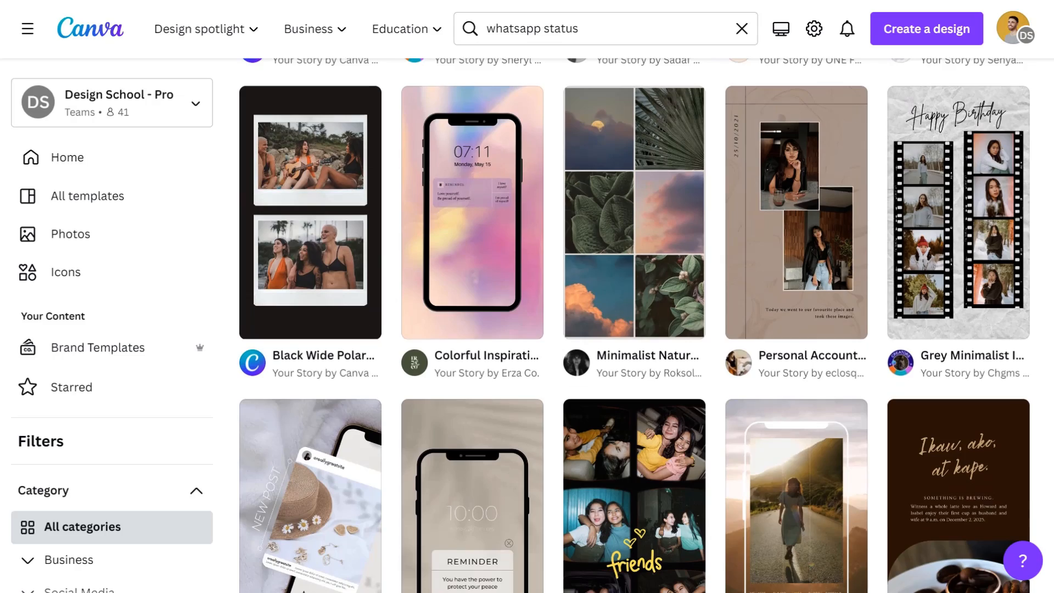
pyautogui.scroll(5, 634, 325)
pyautogui.scroll(5, 634, 325)
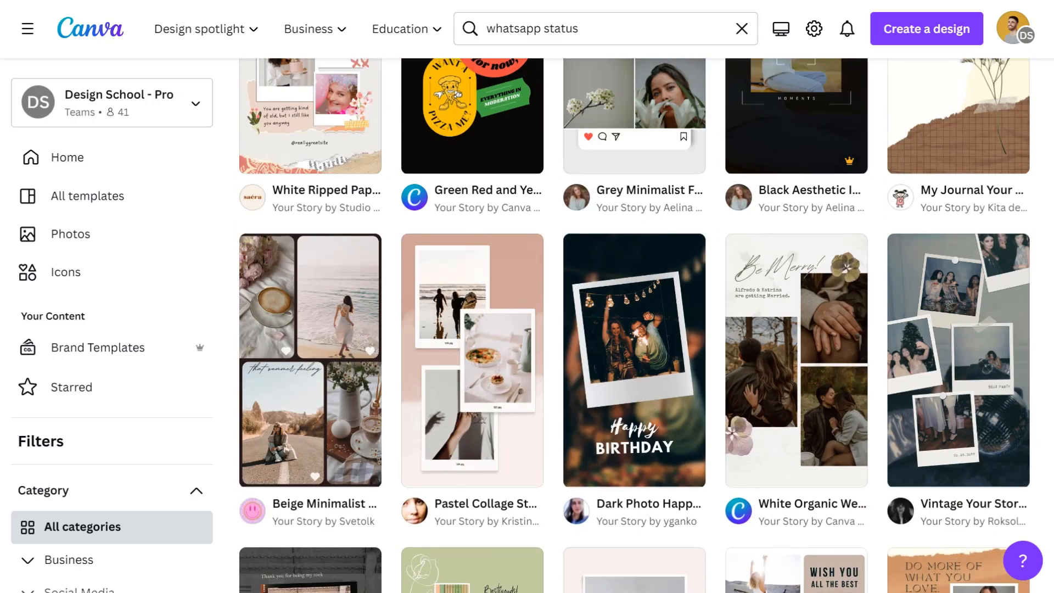
pyautogui.scroll(5, 634, 325)
pyautogui.scroll(5, 634, 325)
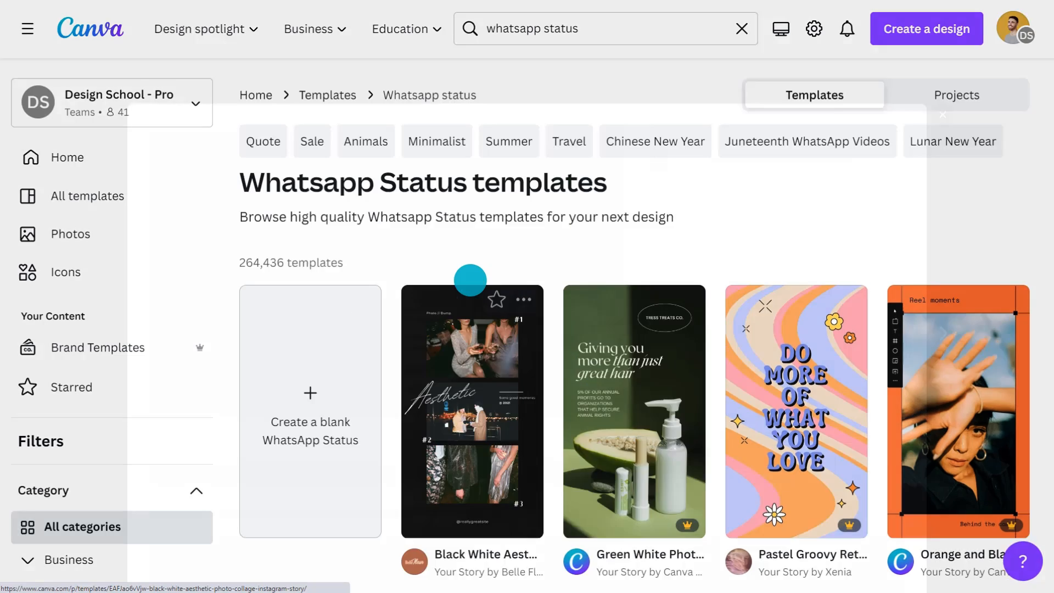
# Step: Start a new design from the Black White Aesthetic Photo Collage Instagram Story template
pyautogui.click(470, 280)
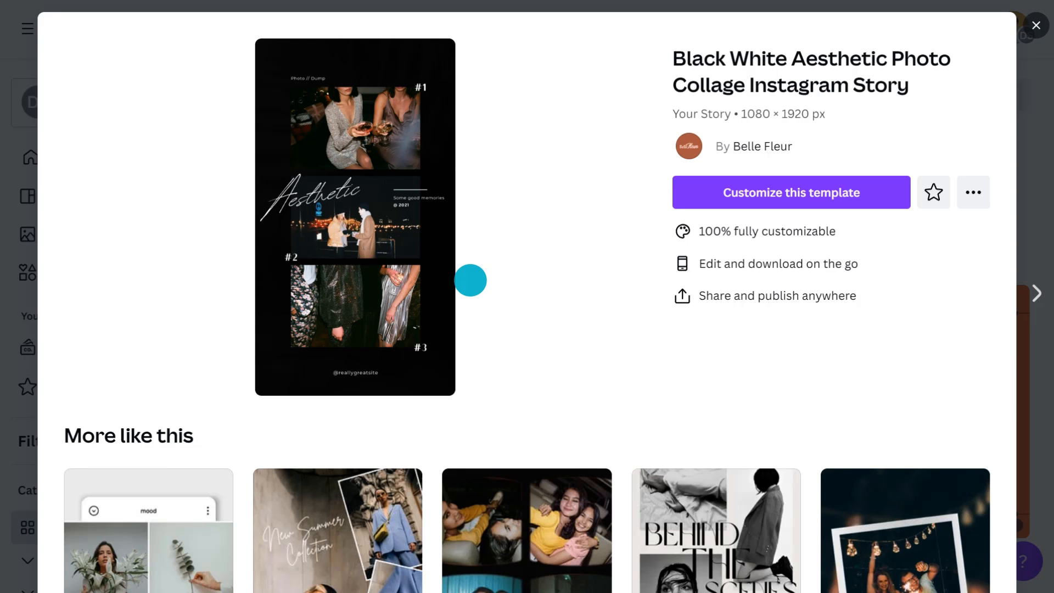
pyautogui.click(752, 192)
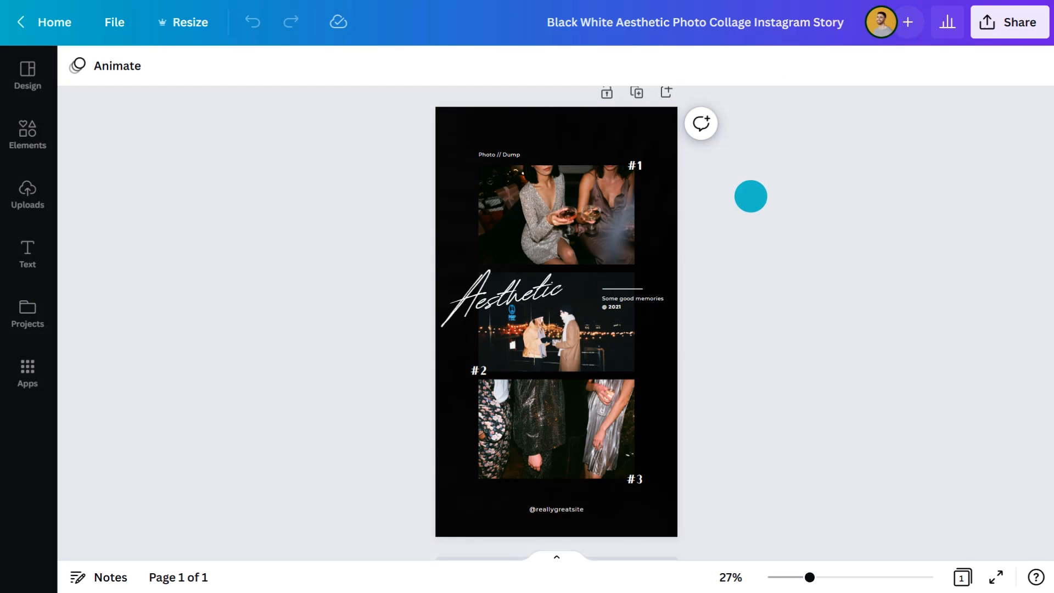
# Step: Remove the collage's middle photo and fill its empty frame with black
pyautogui.click(561, 313)
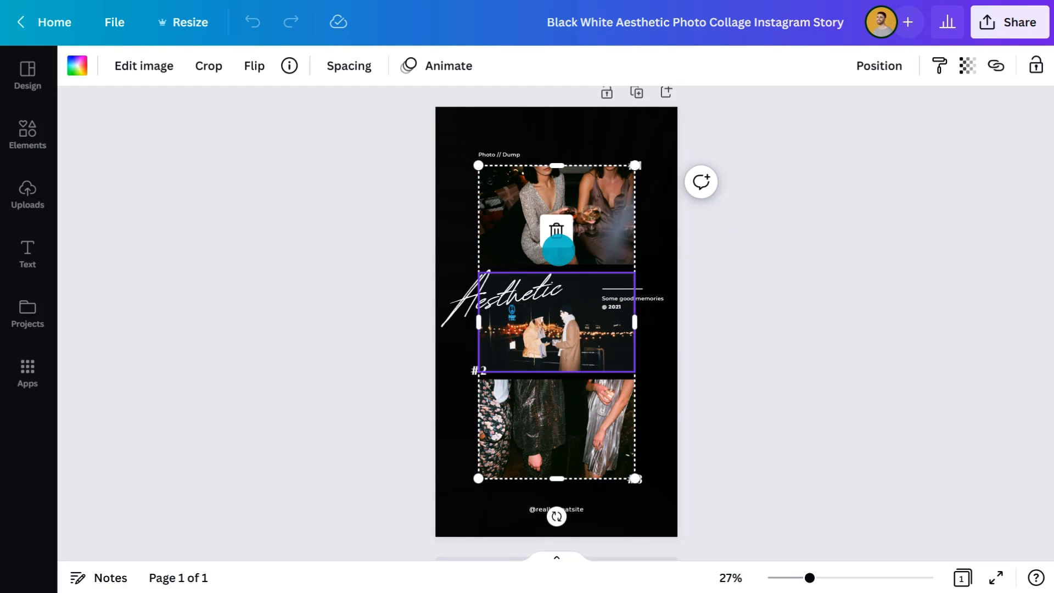
pyautogui.click(557, 231)
pyautogui.click(561, 154)
pyautogui.click(77, 65)
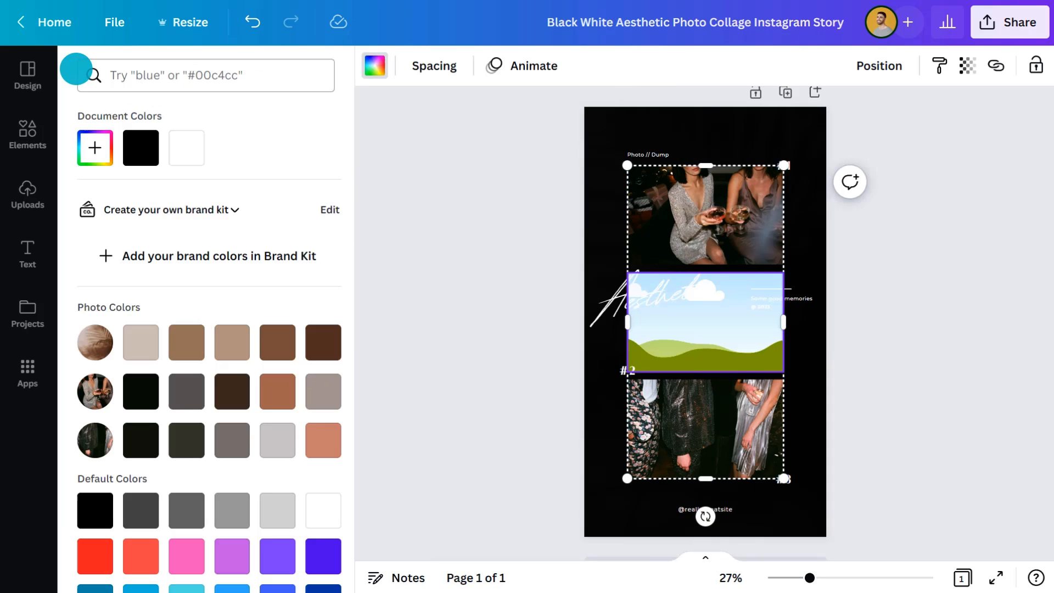
pyautogui.click(141, 148)
# Step: Place the uploaded Times Square photo in the upper frame and the black-and-white skyline photo in the lower frame
pyautogui.click(30, 196)
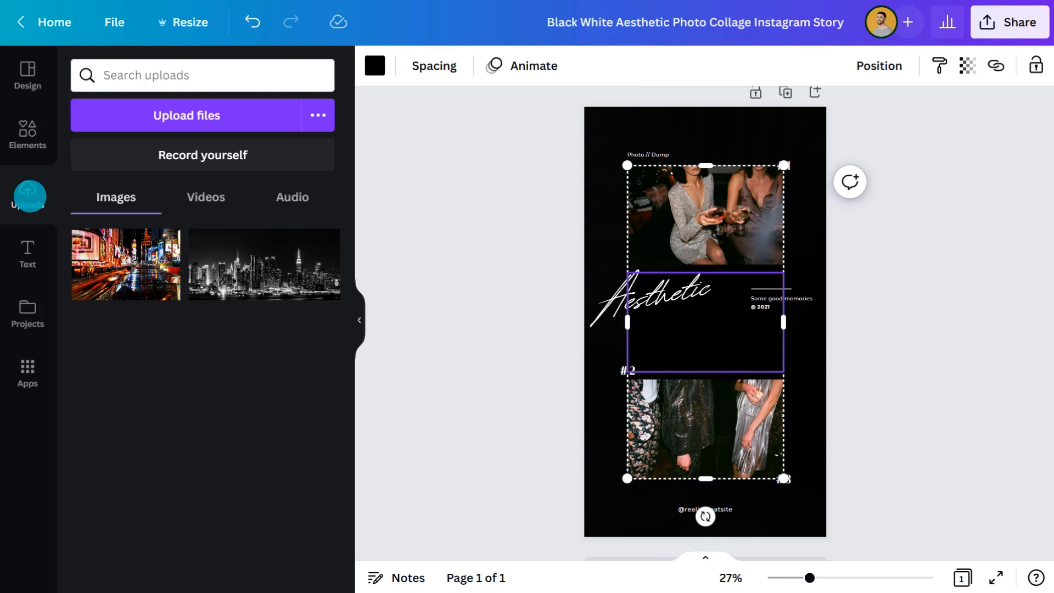
pyautogui.moveTo(126, 265); pyautogui.dragTo(701, 217)
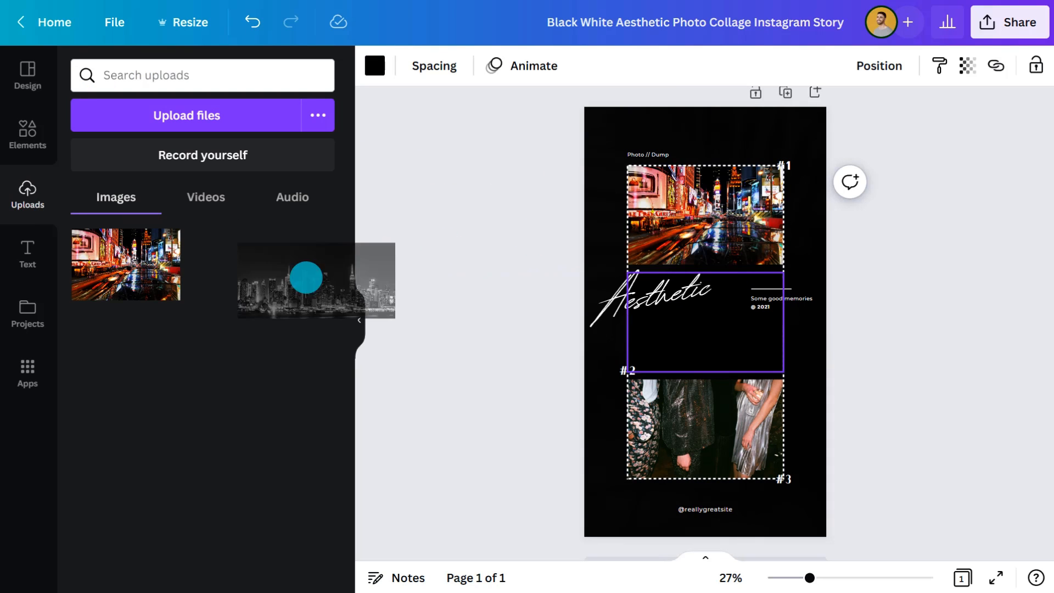
pyautogui.moveTo(275, 266); pyautogui.dragTo(697, 417)
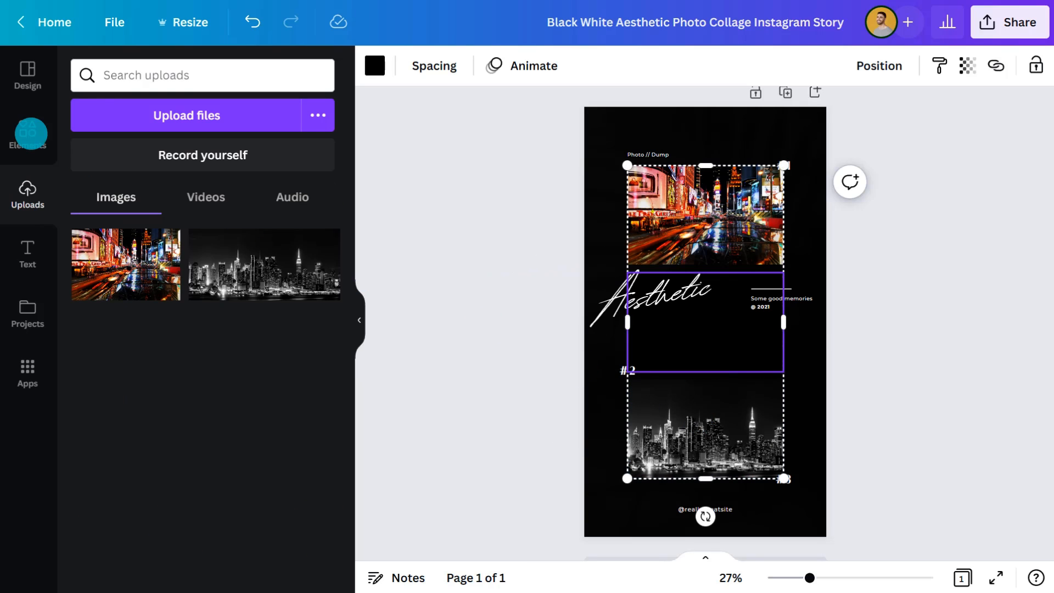
# Step: Search the elements for "new york" and limit the results to graphics
pyautogui.click(31, 133)
pyautogui.click(153, 75)
pyautogui.write('new york')
pyautogui.press('Return')
pyautogui.click(132, 115)
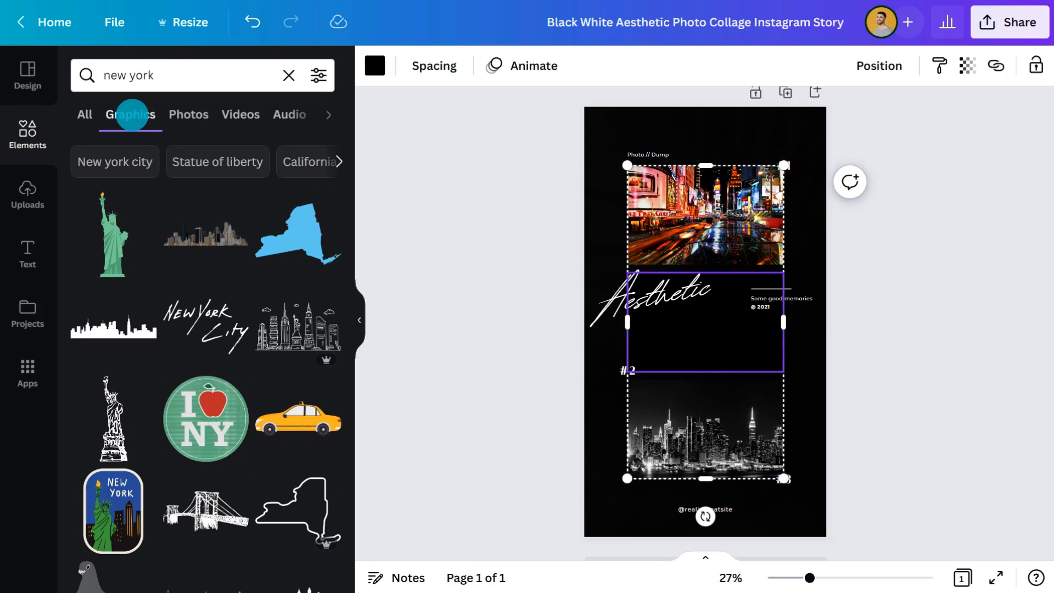
# Step: Add the I love NY badge, the yellow taxi and the Statue of Liberty New York sticker around the lower photo's corner
pyautogui.moveTo(206, 419); pyautogui.dragTo(639, 373)
pyautogui.moveTo(297, 422); pyautogui.dragTo(696, 411)
pyautogui.scroll(-15, 257, 446)
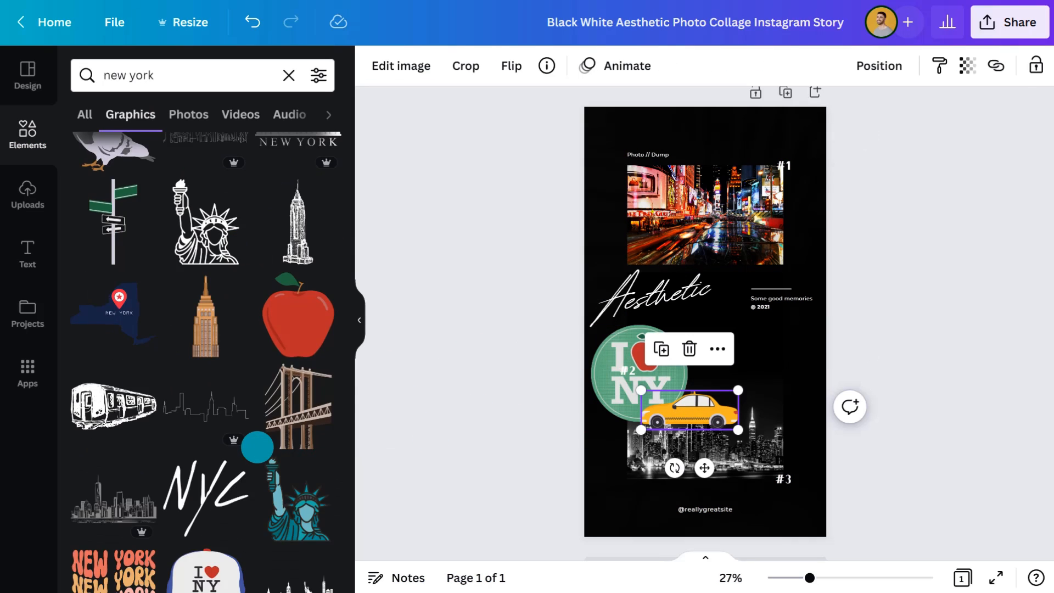
pyautogui.moveTo(300, 313); pyautogui.dragTo(628, 449)
pyautogui.click(359, 320)
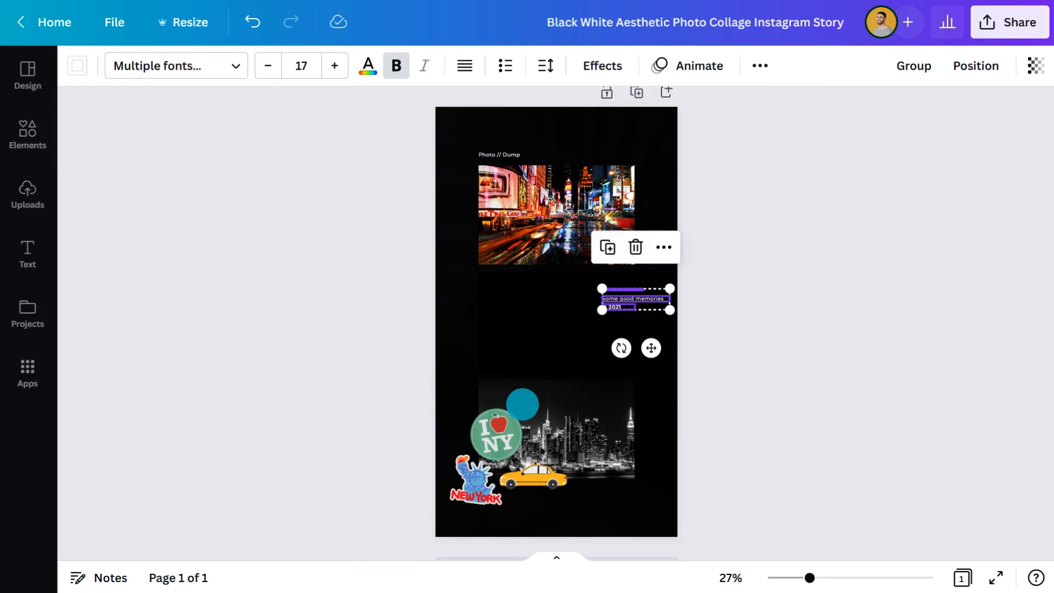
# Step: Move the small caption block below the lower photo and change its two lines to "Hello from 👋" and "New York City"
pyautogui.moveTo(631, 293); pyautogui.dragTo(631, 479)
pyautogui.moveTo(809, 578); pyautogui.dragTo(843, 577)
pyautogui.tripleClick(775, 500)
pyautogui.write('Hello from 👋')
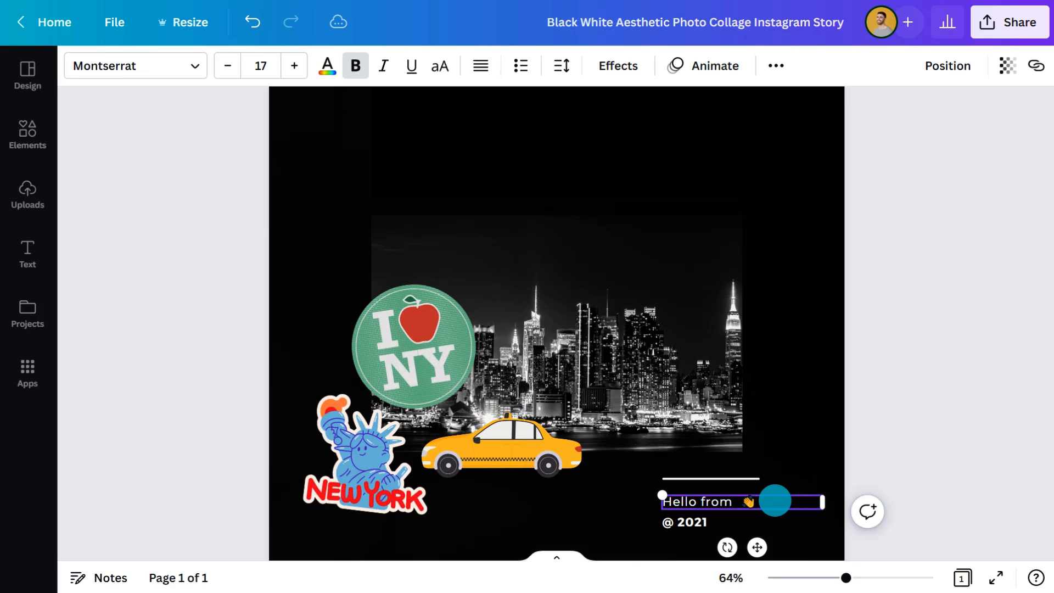
pyautogui.tripleClick(712, 520)
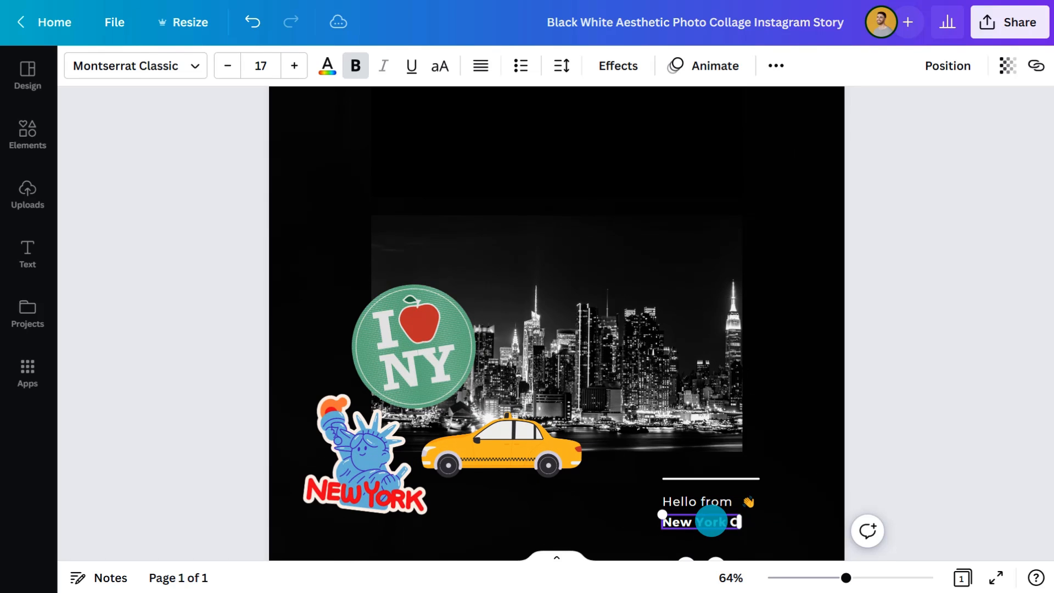
pyautogui.write('New York City')
# Step: Replace the "Photo // Dump" label above the upper photo with "25.12.23"
pyautogui.scroll(10, 628, 199)
pyautogui.tripleClick(436, 233)
pyautogui.write('25.12.23')
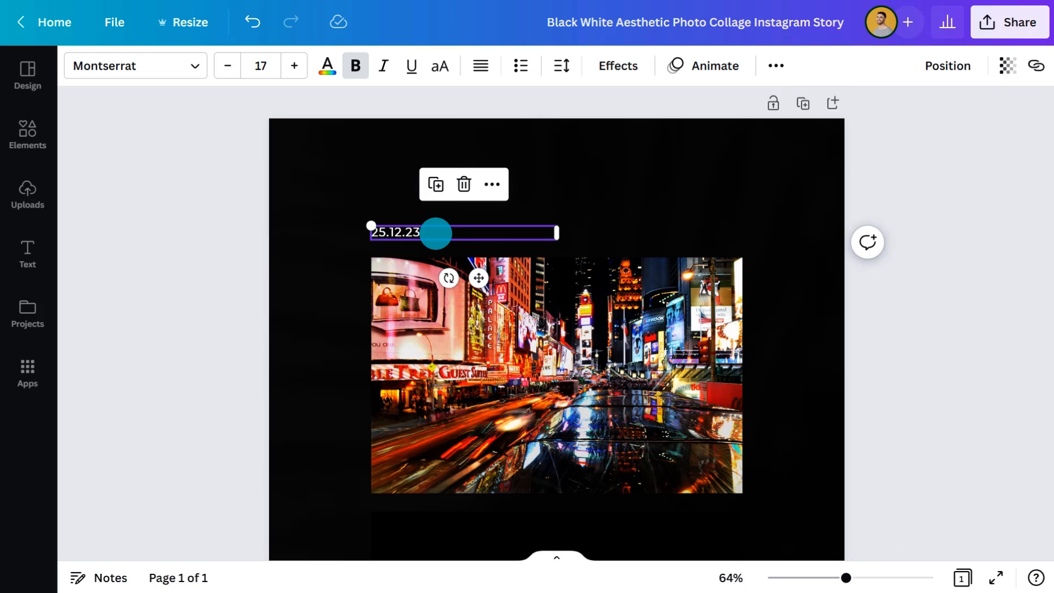
pyautogui.moveTo(846, 577); pyautogui.dragTo(810, 578)
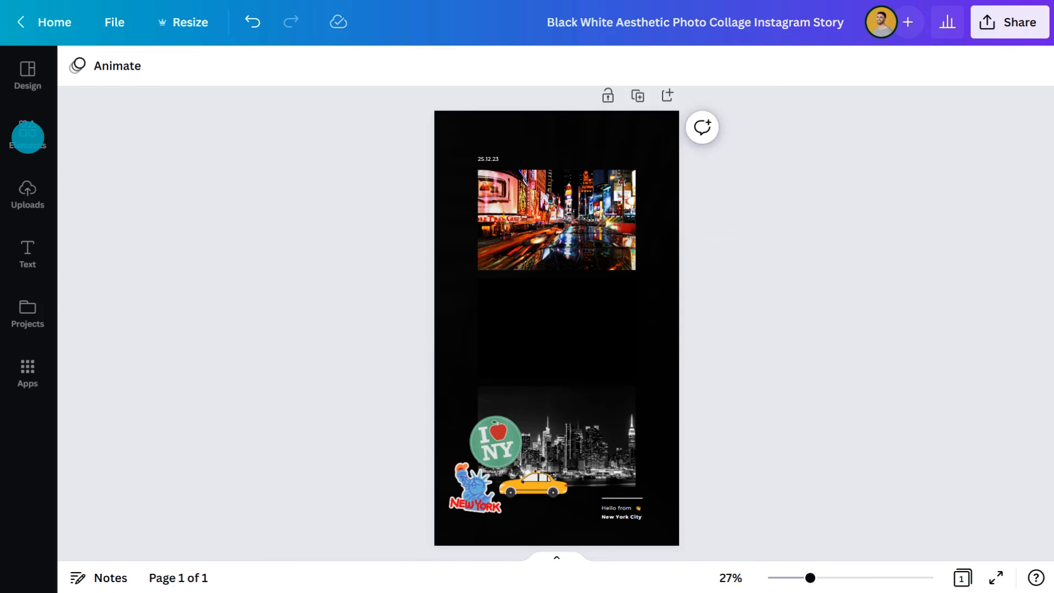
# Step: Search the graphics for "location pin" and add a solid white pin to the page
pyautogui.click(27, 136)
pyautogui.click(132, 74)
pyautogui.write('location pin')
pyautogui.press('Return')
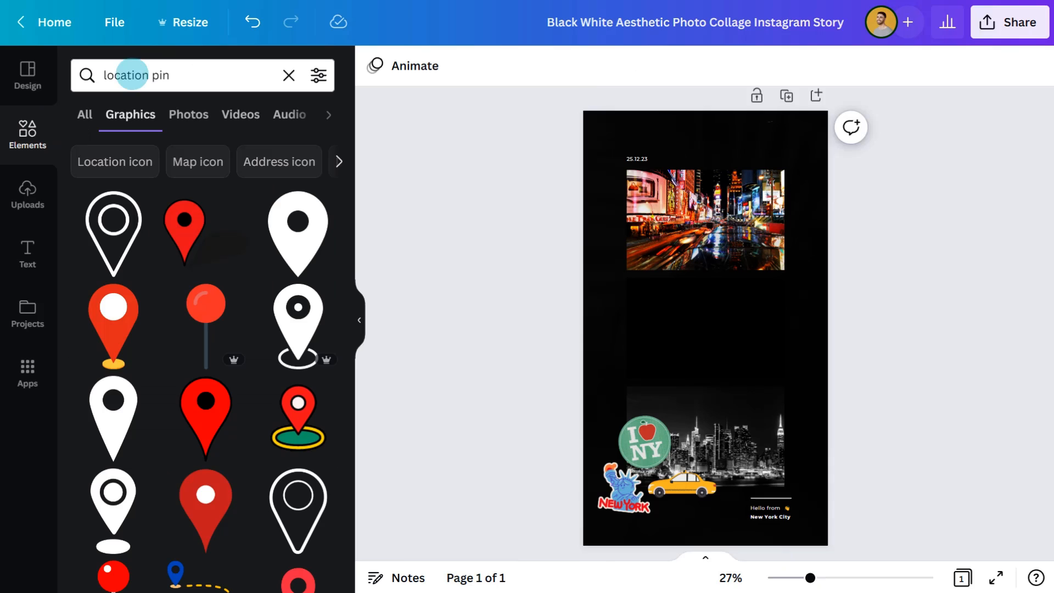
pyautogui.moveTo(298, 233); pyautogui.dragTo(703, 324)
pyautogui.click(359, 318)
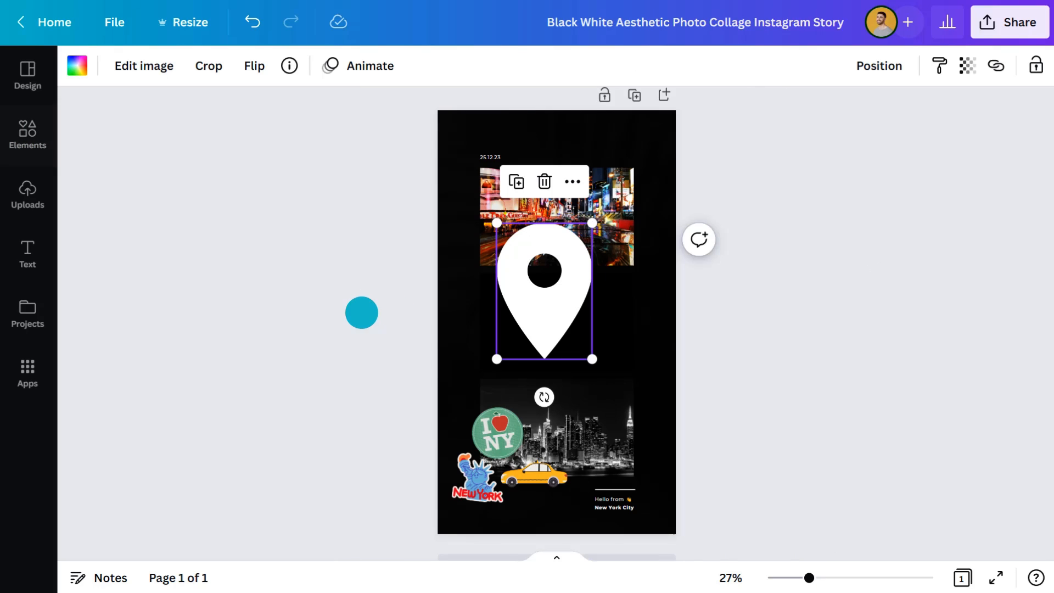
# Step: Shrink the white location pin to the caption's text size and place it just before "New York City"
pyautogui.moveTo(496, 218); pyautogui.dragTo(585, 348)
pyautogui.moveTo(809, 577); pyautogui.dragTo(846, 578)
pyautogui.moveTo(630, 146); pyautogui.dragTo(635, 508)
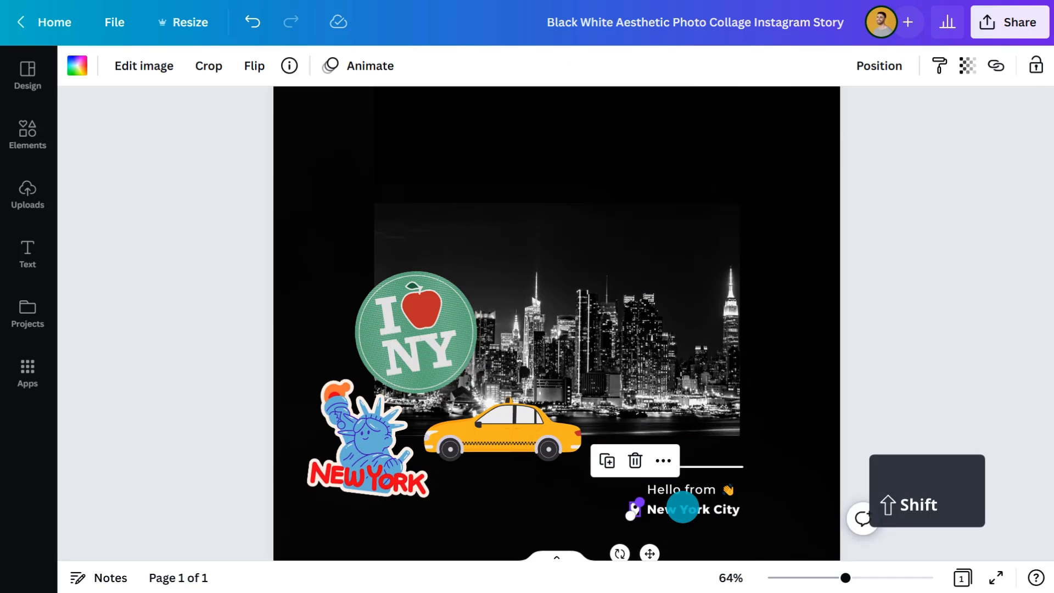
pyautogui.keyDown('shift'); pyautogui.click(679, 505); pyautogui.keyUp('shift')
# Step: Add a large "NYC" title in a tall serif font between the upper and lower photos
pyautogui.press('t')
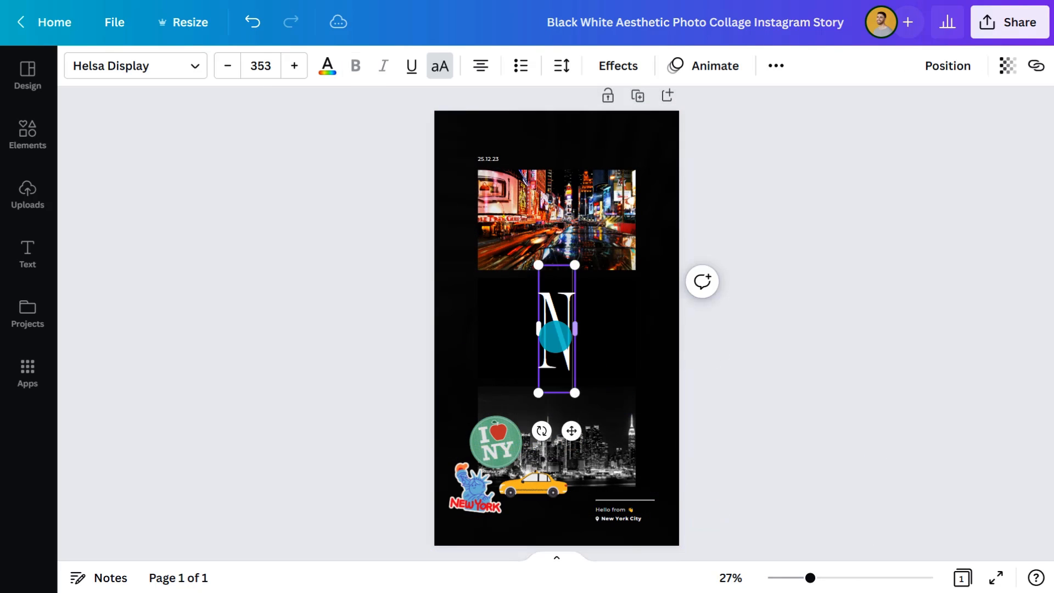
pyautogui.write('YC')
# Step: Review the full set of image adjustment settings available for the Times Square photo
pyautogui.click(559, 222)
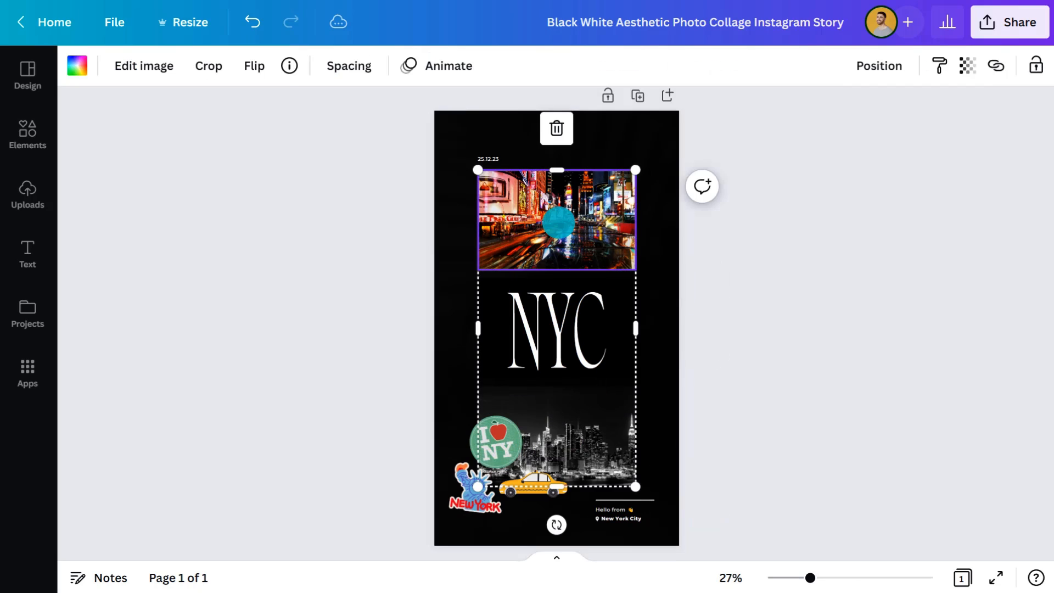
pyautogui.click(143, 66)
pyautogui.click(316, 255)
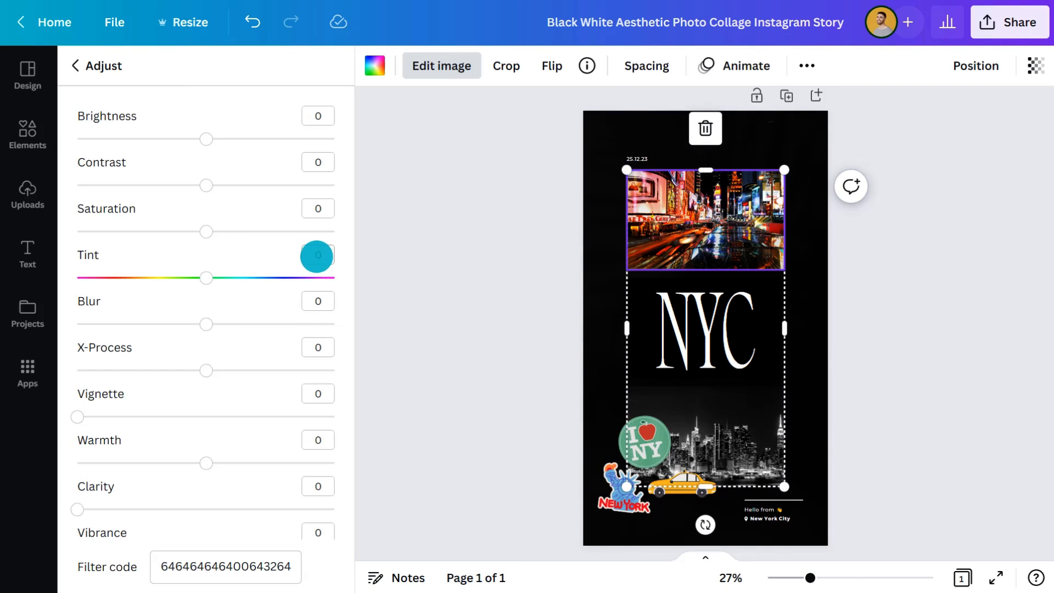
pyautogui.scroll(-4, 280, 334)
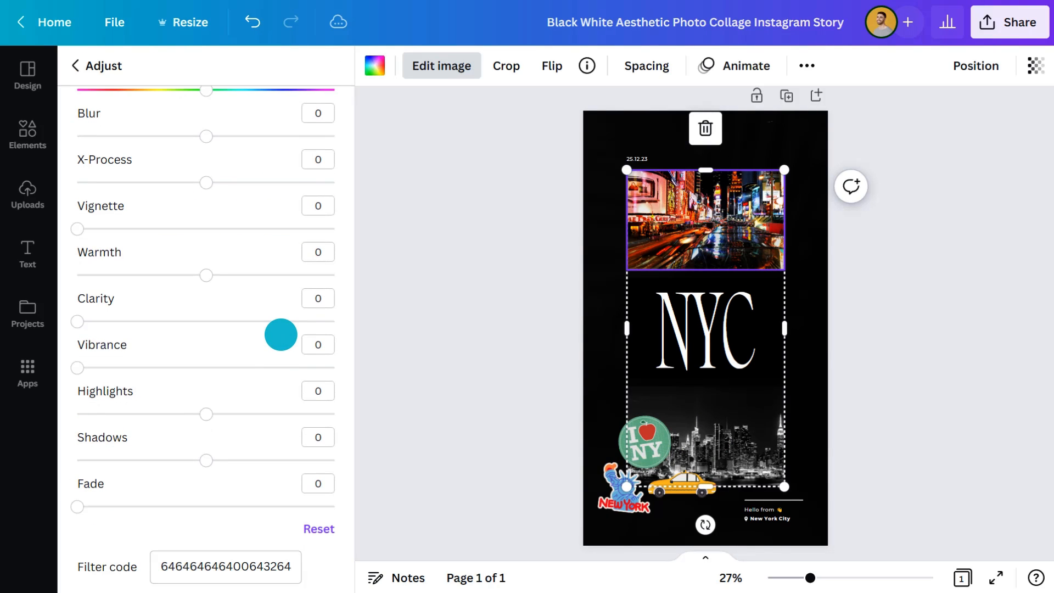
pyautogui.click(406, 354)
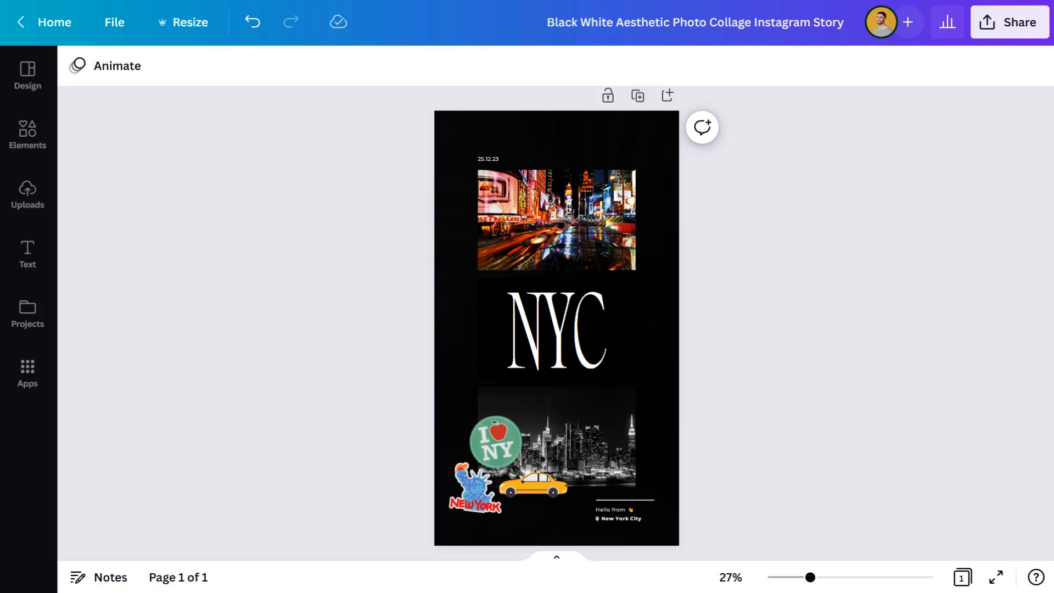
# Step: Upload the image files 1, 2 and 3 from the Downloads folder
pyautogui.click(28, 193)
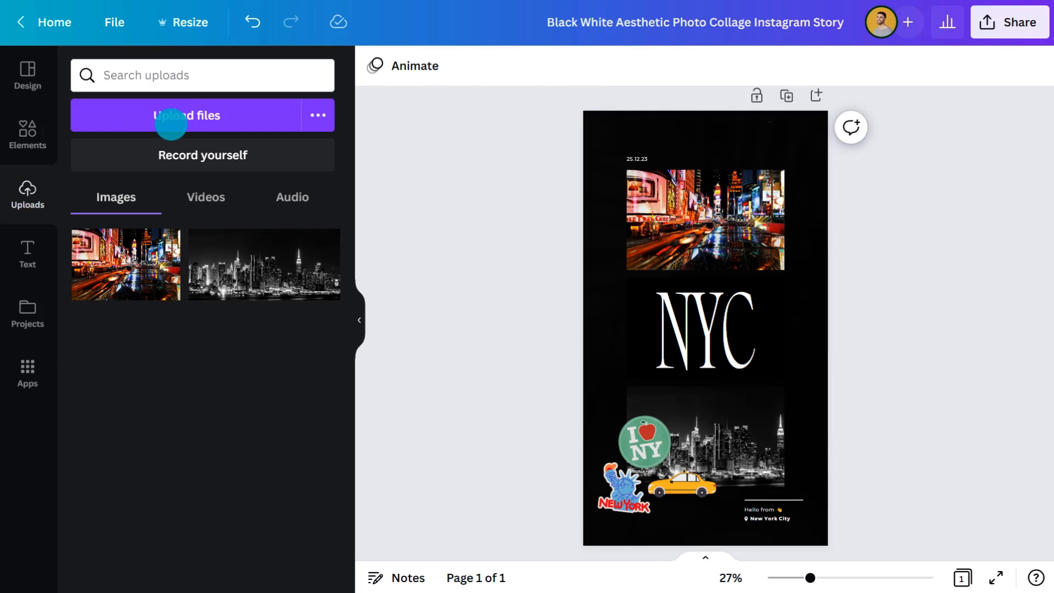
pyautogui.click(187, 116)
pyautogui.moveTo(434, 135); pyautogui.dragTo(174, 91)
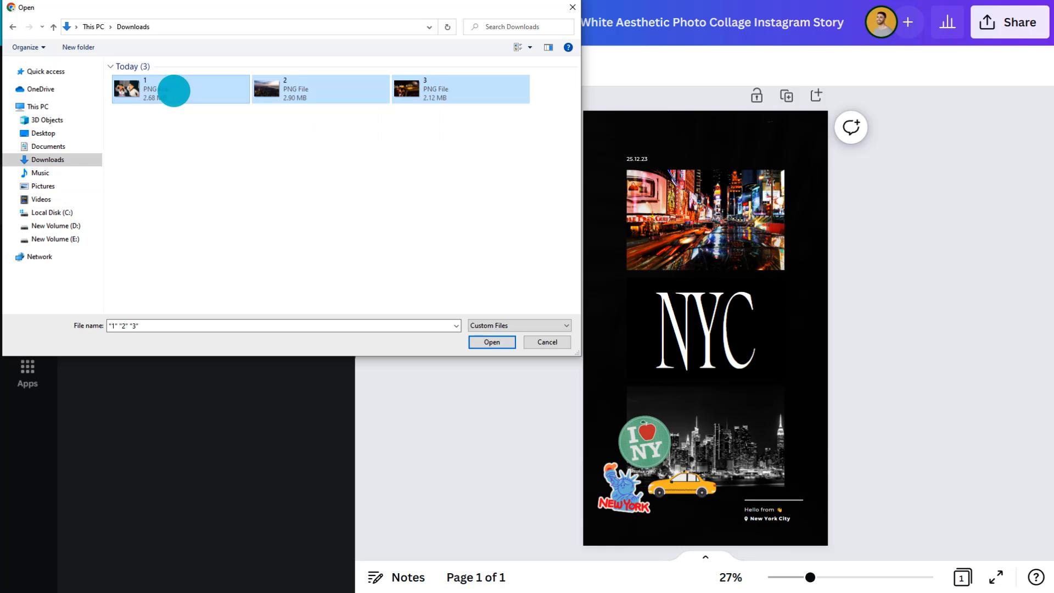
pyautogui.click(487, 343)
# Step: Fill the upper frame with the pizza photo, the middle with the city sunset and the lower with the taxi photo
pyautogui.moveTo(276, 264); pyautogui.dragTo(705, 225)
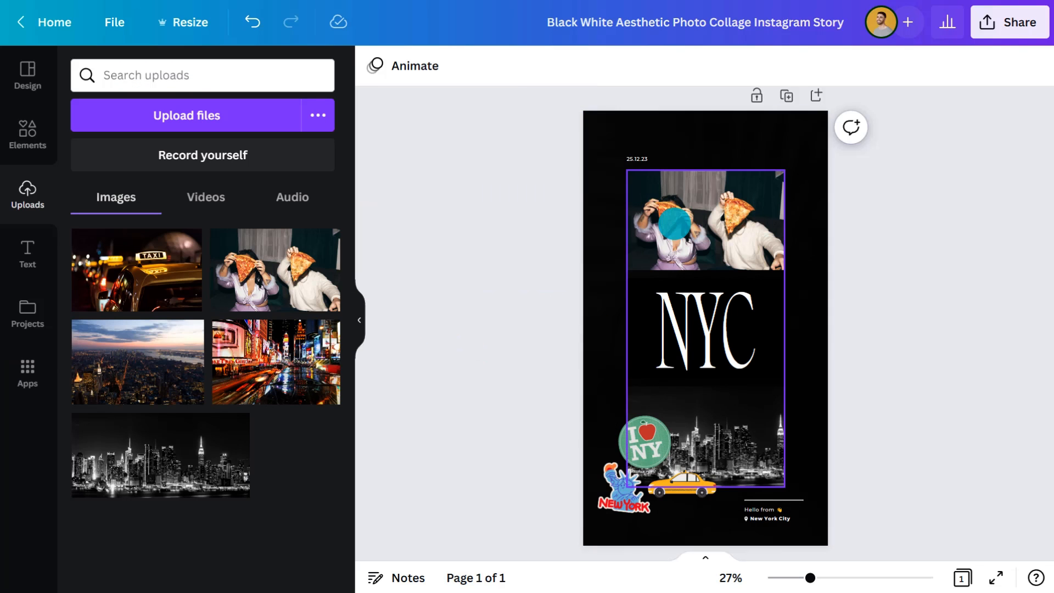
pyautogui.moveTo(181, 356); pyautogui.dragTo(674, 327)
pyautogui.moveTo(143, 280); pyautogui.dragTo(705, 437)
# Step: Browse the stock pictures offered by the Photos app
pyautogui.click(28, 370)
pyautogui.scroll(-5, 142, 412)
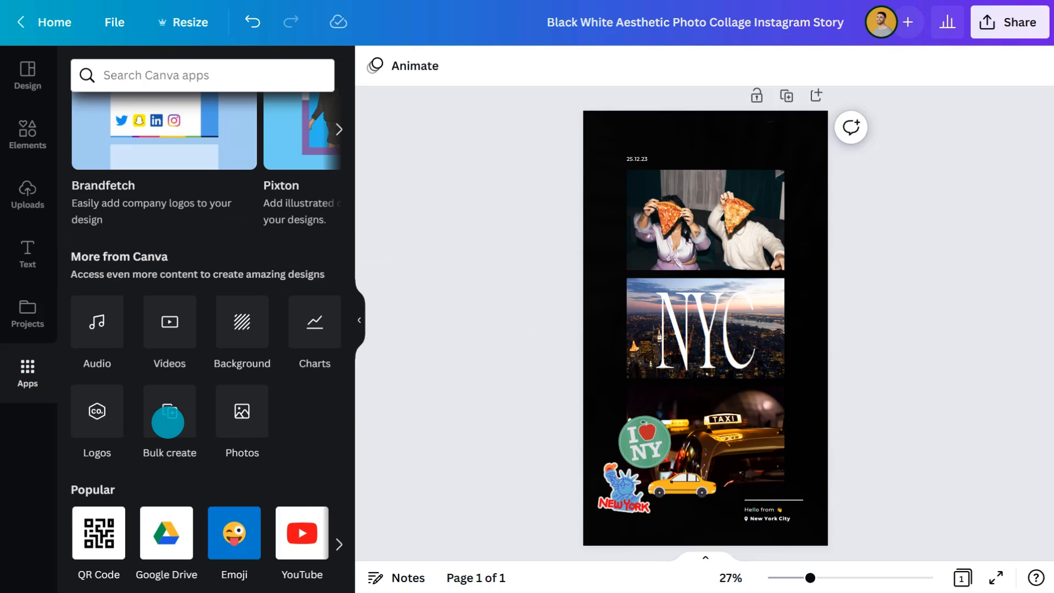
pyautogui.click(243, 412)
pyautogui.scroll(-15, 239, 445)
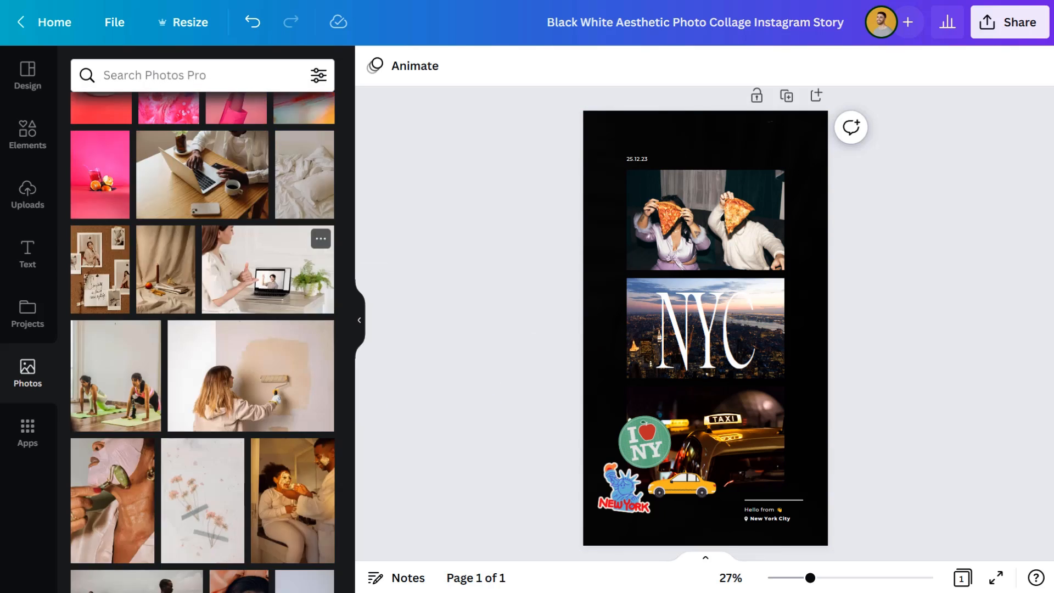
pyautogui.scroll(-6, 269, 433)
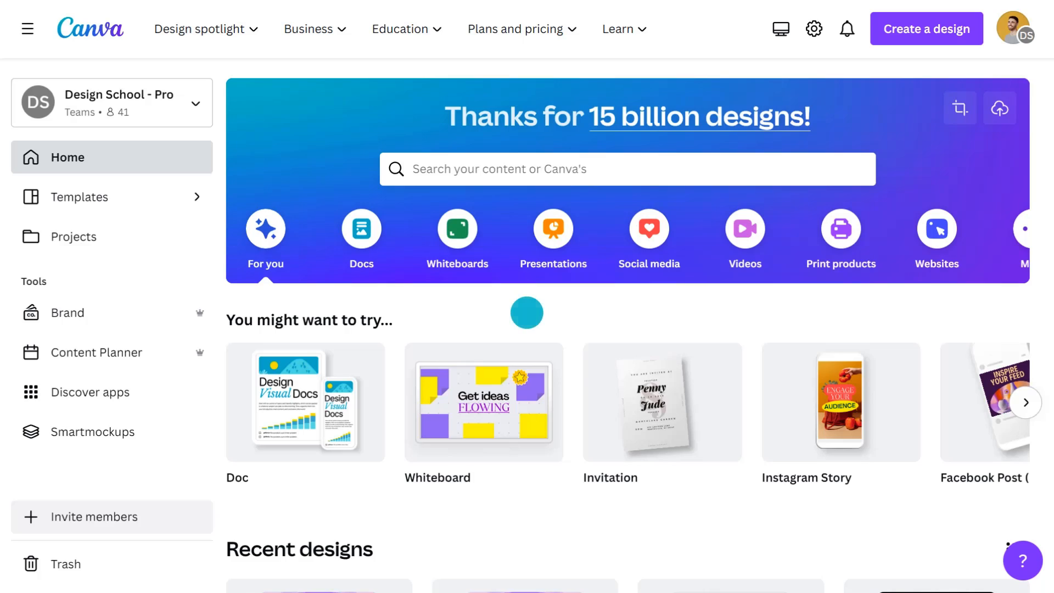
# Step: Search templates for "abstract motivational quote instagram story" and start customizing the Orange and Green Modern Abstract Motivational Quote Instagram Story
pyautogui.click(542, 169)
pyautogui.write('abstract motivational quote instagram story')
pyautogui.press('Return')
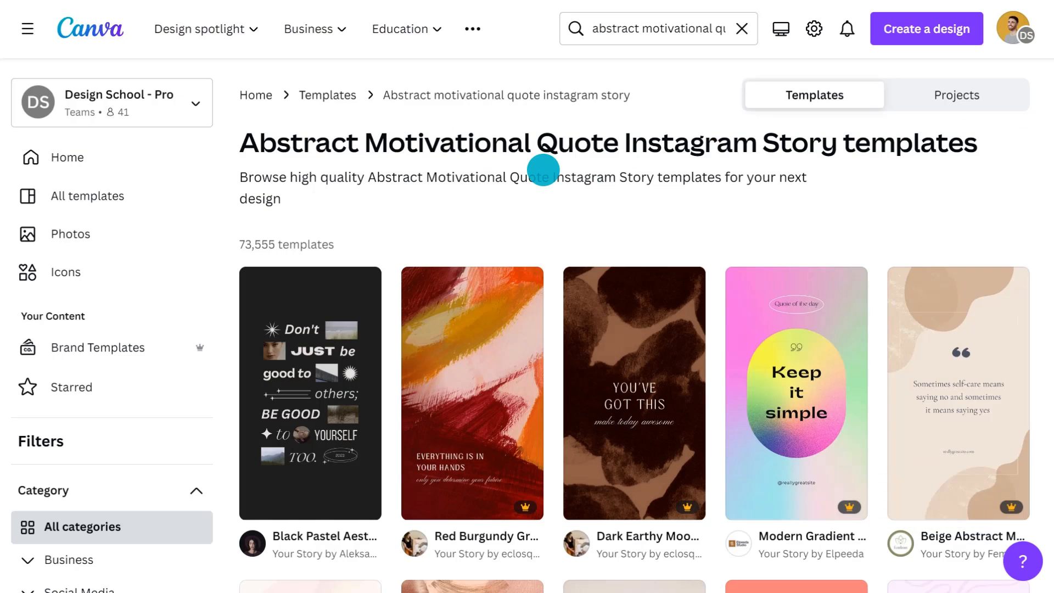
pyautogui.scroll(-20, 543, 351)
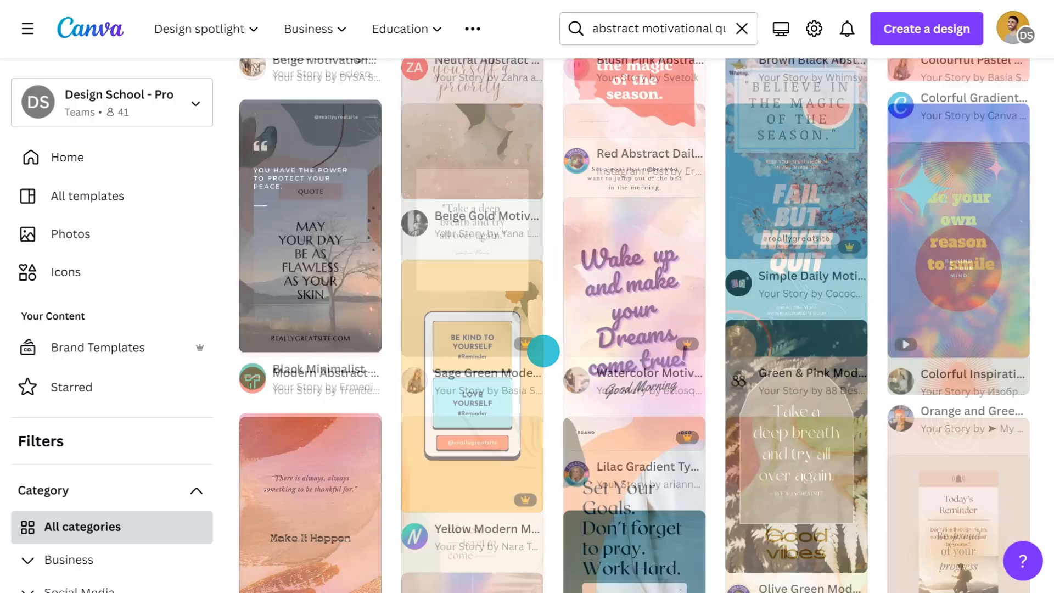
pyautogui.click(979, 229)
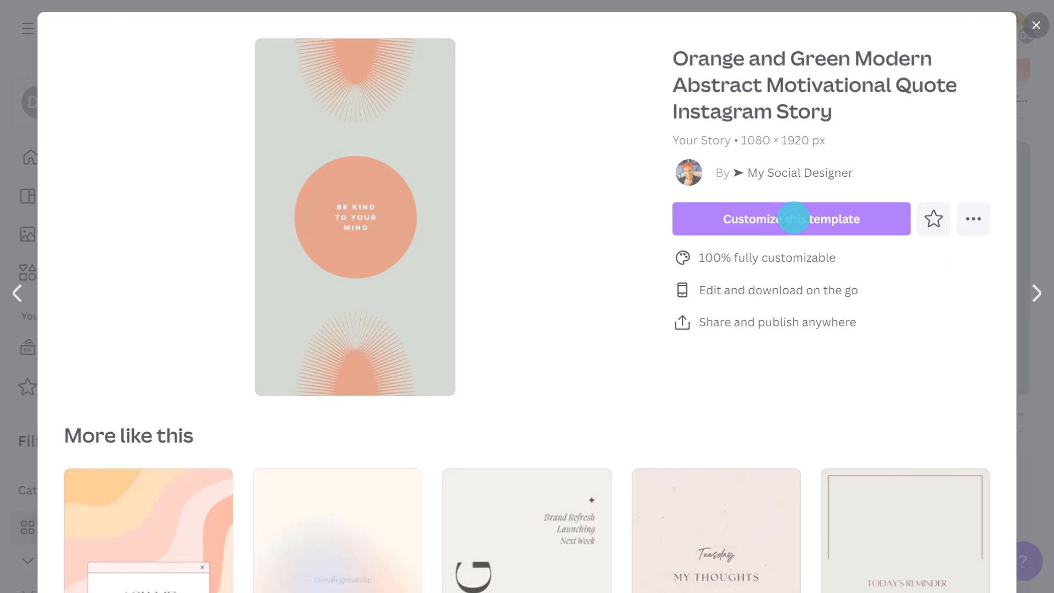
pyautogui.click(793, 219)
# Step: Change the "Be kind to your mind" quote to the TAN The Whistling font and enlarge it to 68.5
pyautogui.click(550, 323)
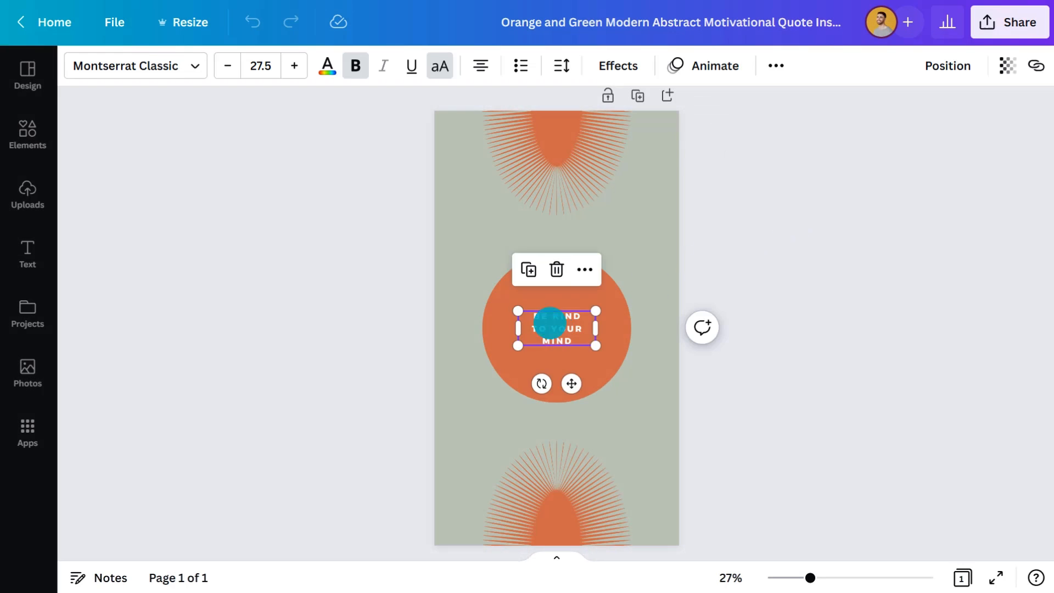
pyautogui.click(170, 66)
pyautogui.write('tan the whistling')
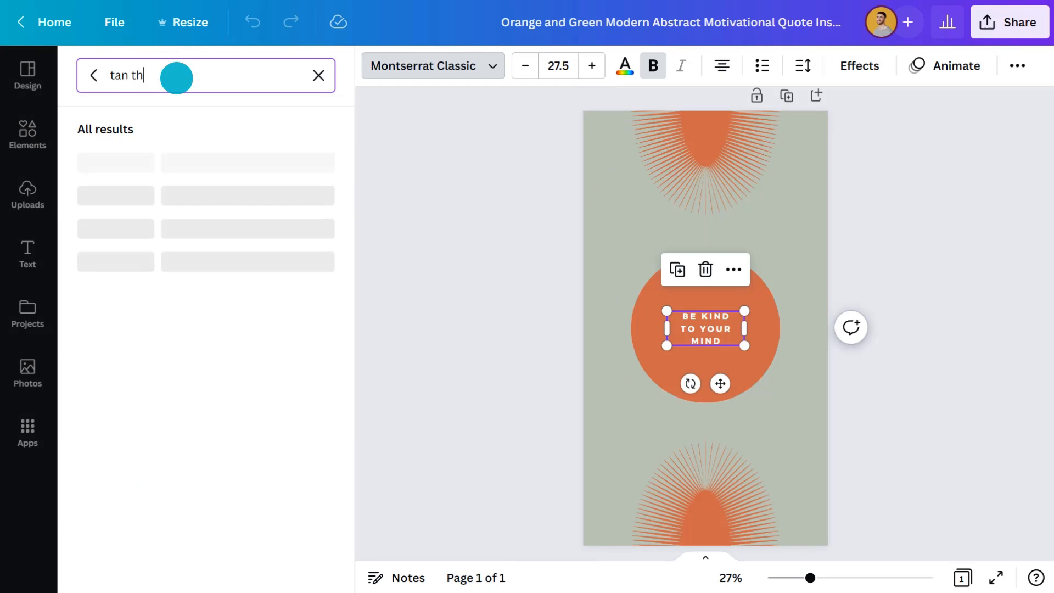
pyautogui.click(155, 162)
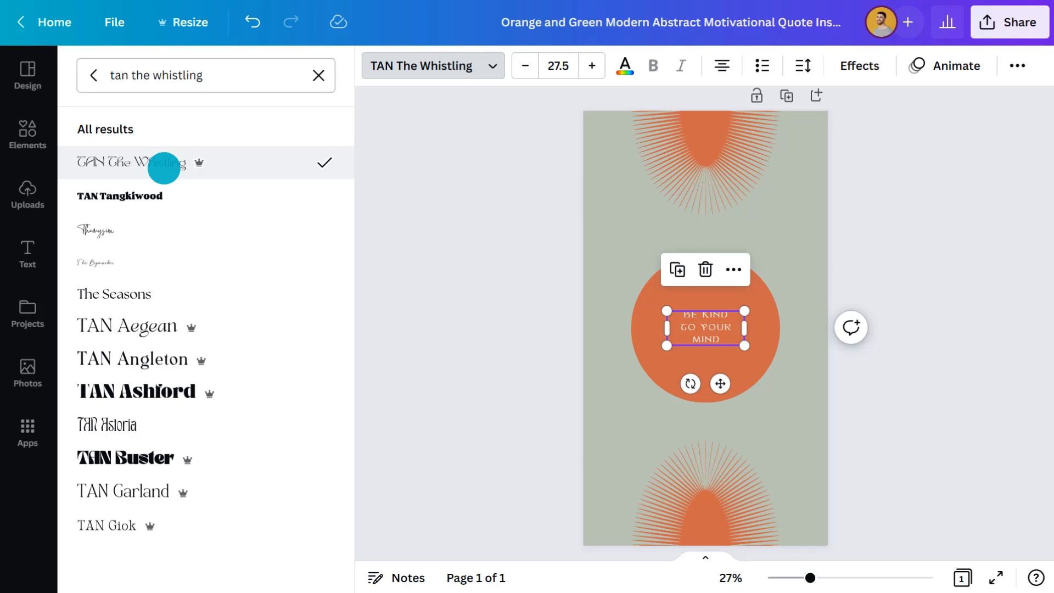
pyautogui.press('Escape')
pyautogui.click(295, 65)
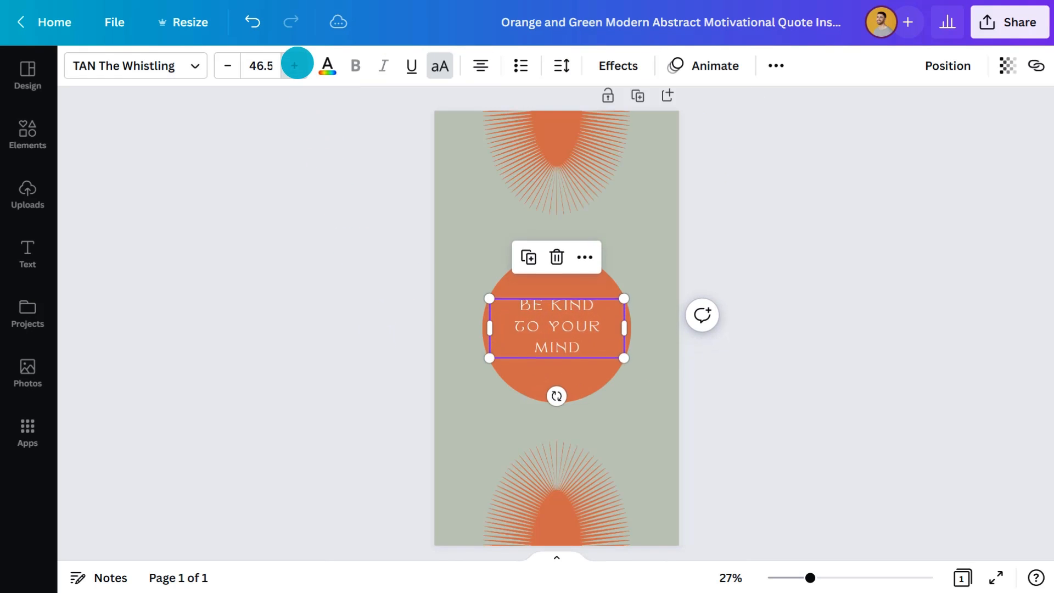
# Step: Give the quote text a custom pale pink colour
pyautogui.click(327, 65)
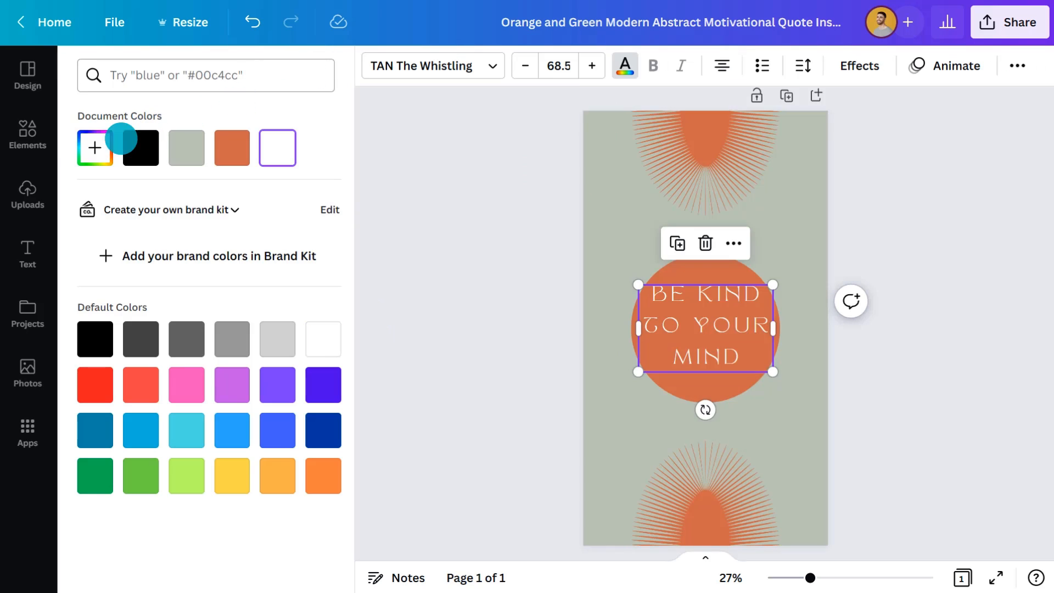
pyautogui.click(98, 146)
pyautogui.click(269, 288)
# Step: Recolour the circle behind the quote dark red (#A20033) and open the custom colour choice for the upper sunburst
pyautogui.click(691, 271)
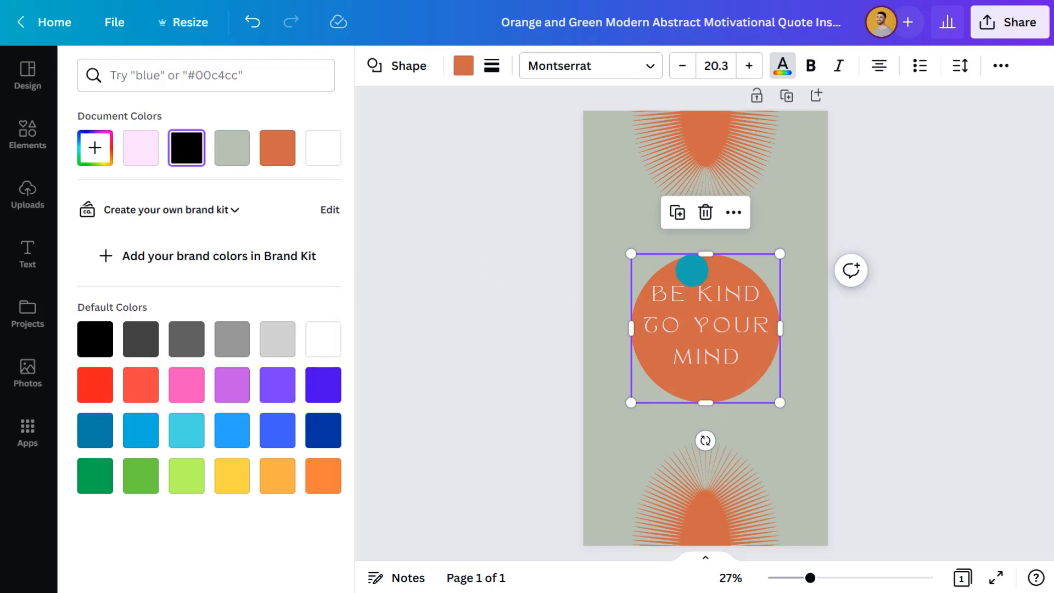
pyautogui.click(95, 147)
pyautogui.click(291, 290)
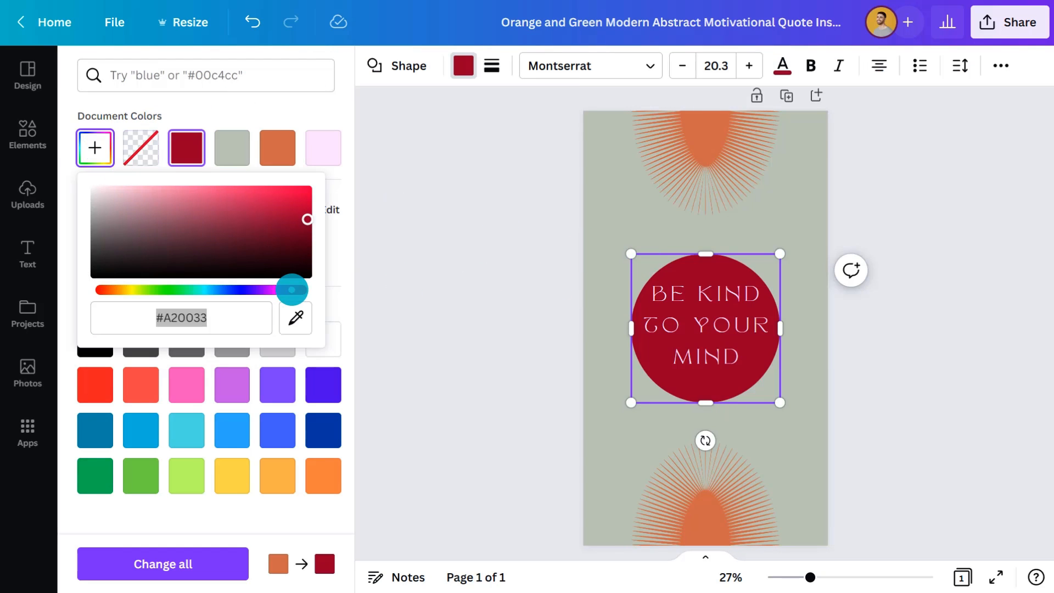
pyautogui.click(706, 139)
pyautogui.click(96, 147)
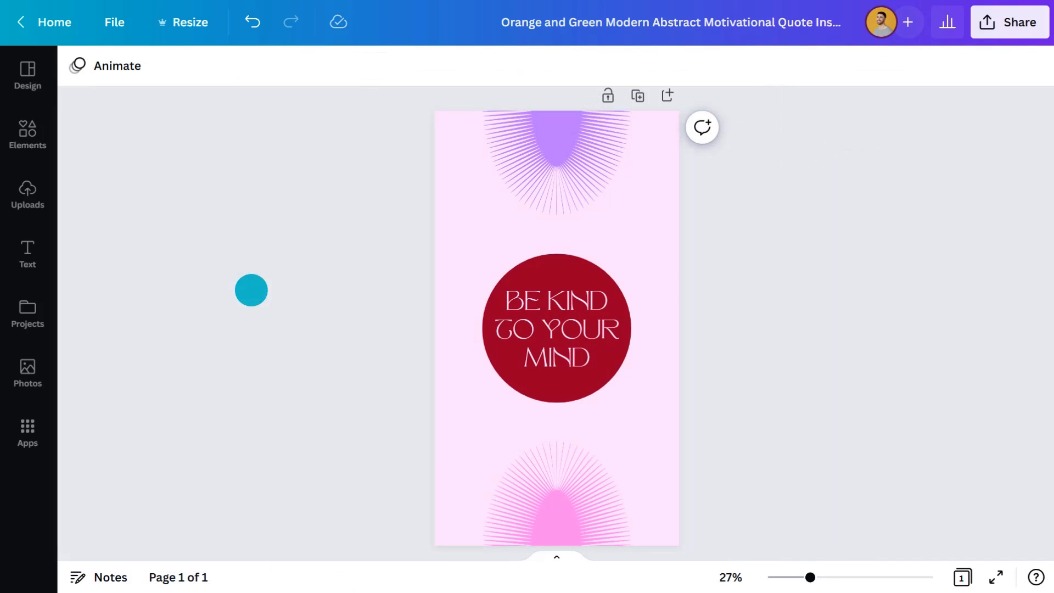
# Step: Add a second page and give its background a custom amber colour
pyautogui.click(666, 98)
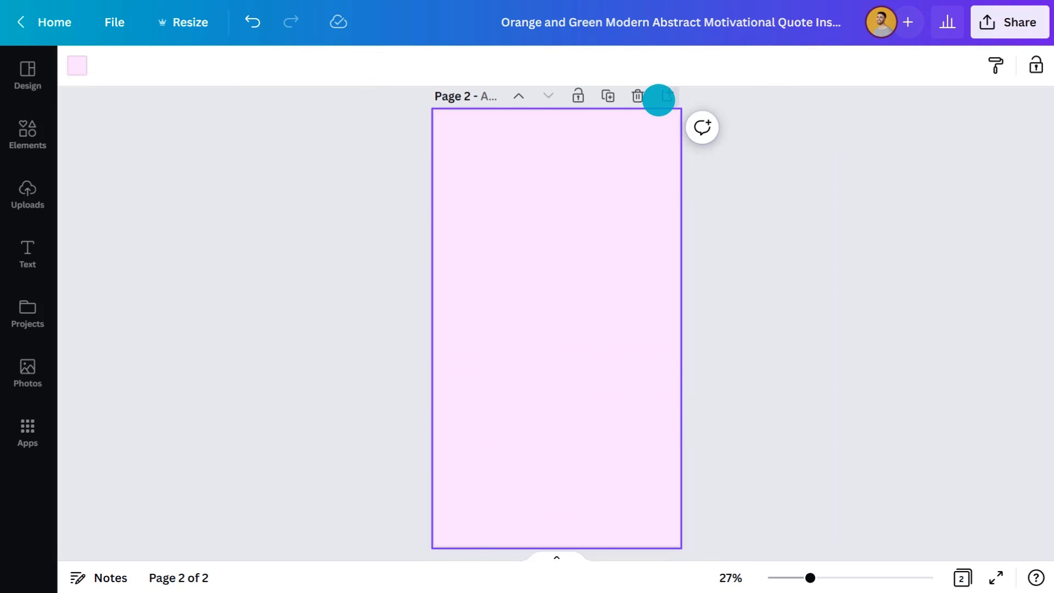
pyautogui.click(77, 66)
pyautogui.click(96, 148)
pyautogui.write('#DAA13B')
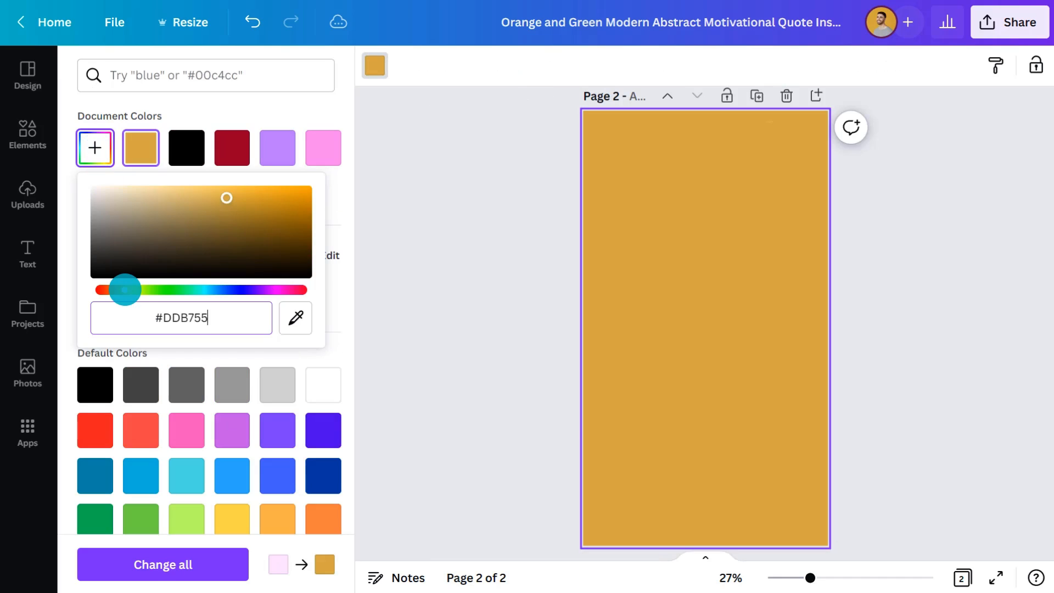
# Step: Search the graphics for "quotes" and place the grey rounded frame with black quotation marks at the centre of the second page
pyautogui.click(28, 135)
pyautogui.click(134, 77)
pyautogui.write('quotes')
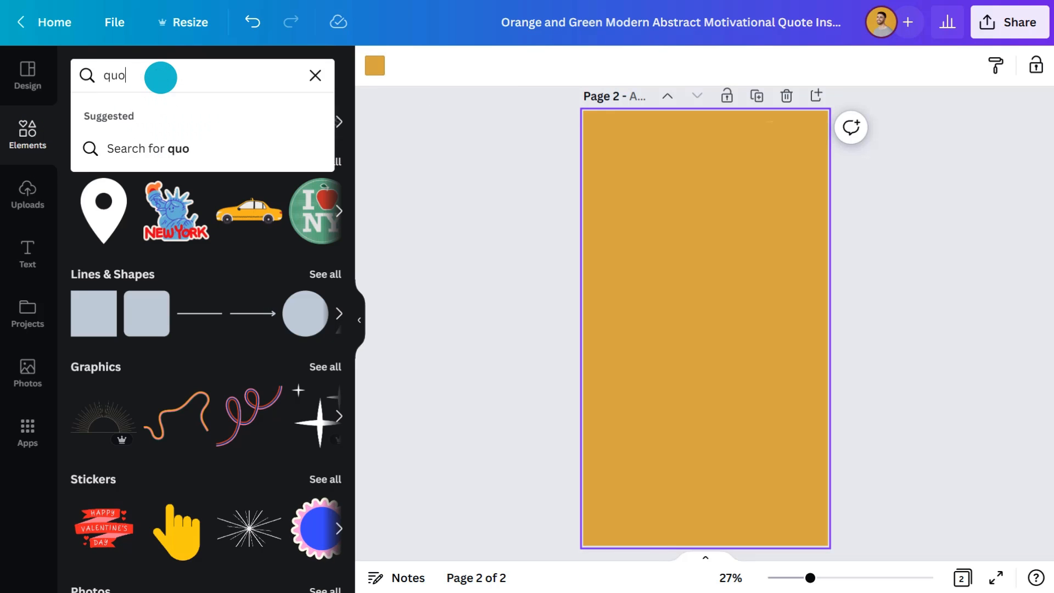
pyautogui.press('Return')
pyautogui.click(132, 114)
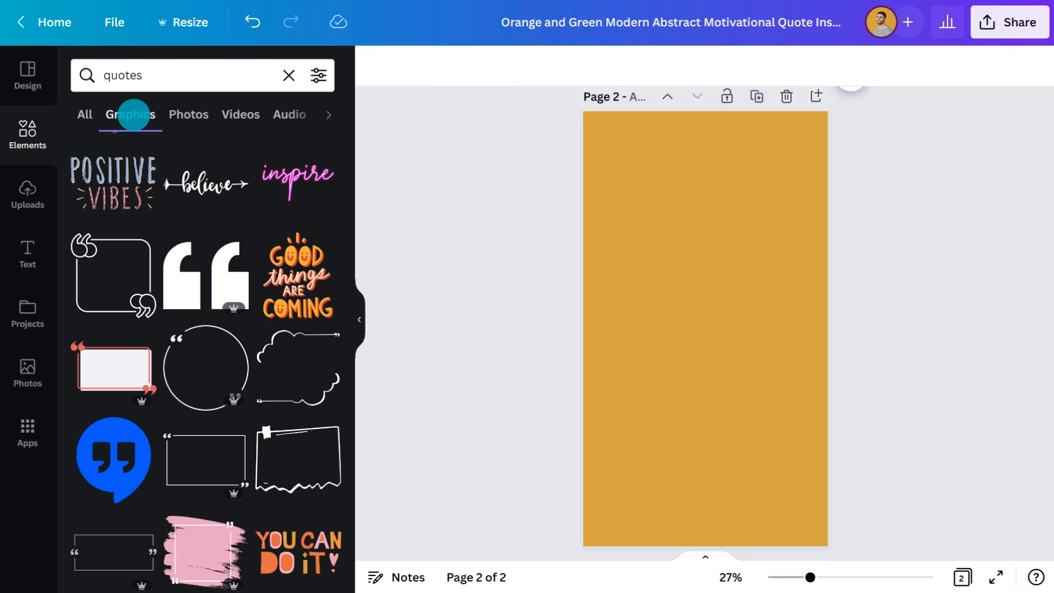
pyautogui.moveTo(205, 280)
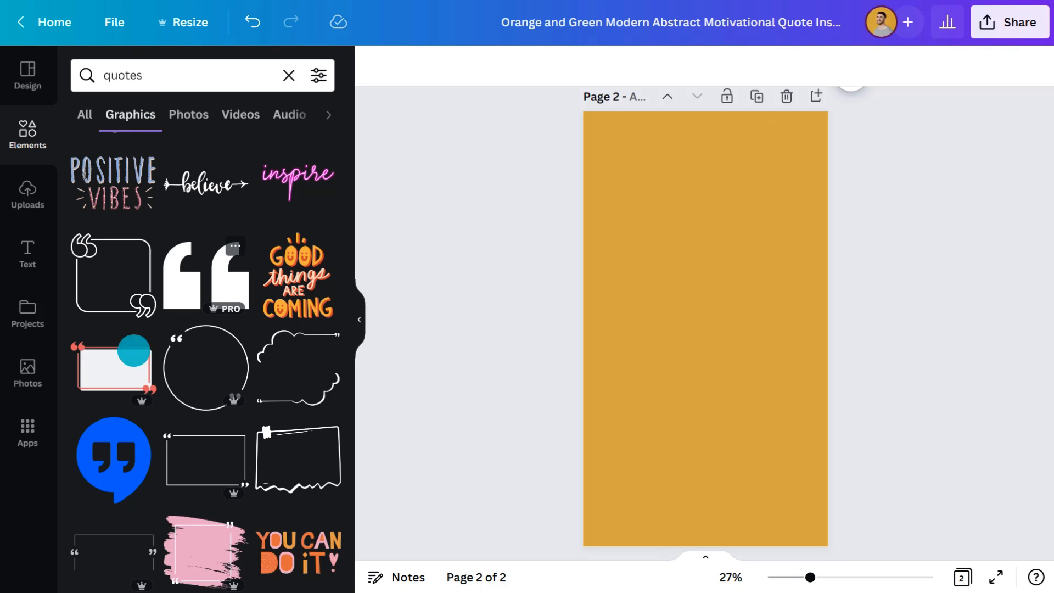
pyautogui.scroll(-10, 158, 510)
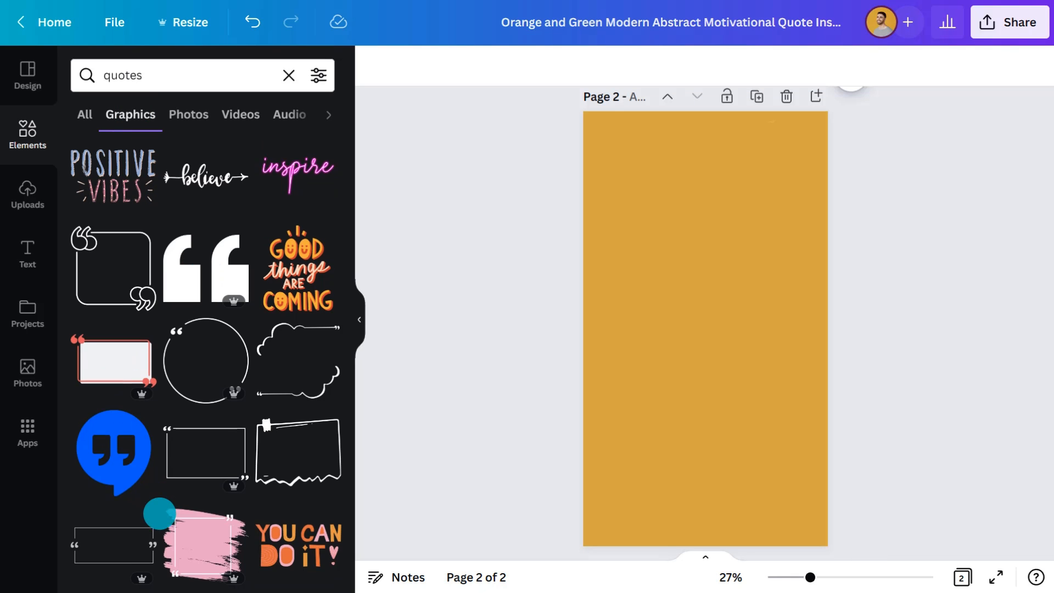
pyautogui.moveTo(297, 315); pyautogui.dragTo(666, 327)
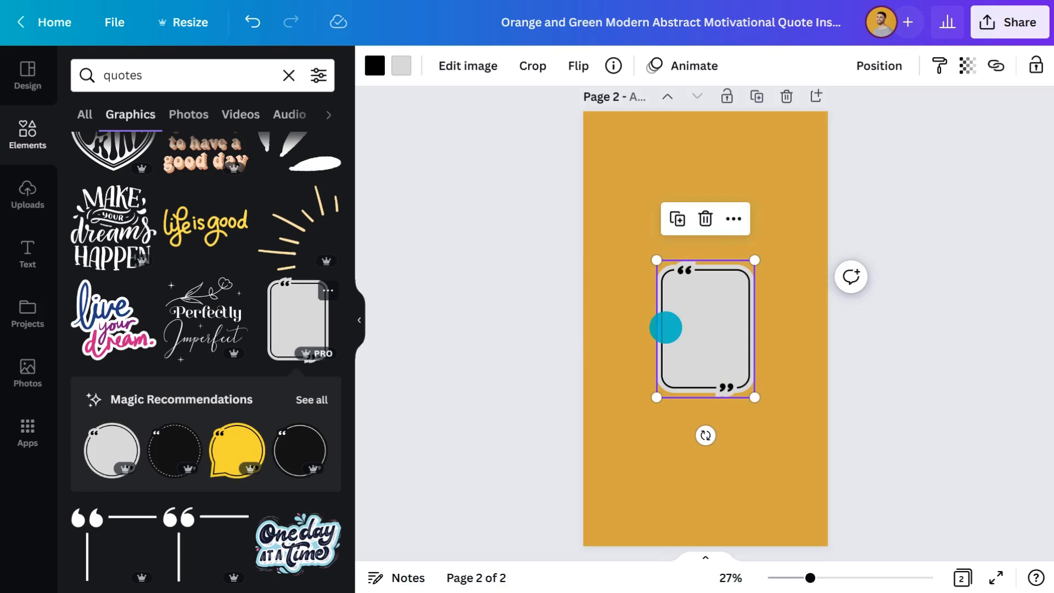
# Step: Enlarge the quotation frame from opposite corners so it takes up most of the page width
pyautogui.click(359, 320)
pyautogui.moveTo(509, 259); pyautogui.dragTo(473, 212)
pyautogui.moveTo(606, 398); pyautogui.dragTo(653, 463)
# Step: Recolour the frame's outline and quotation marks amber and its fill pale yellow (#FFFAC0)
pyautogui.click(77, 66)
pyautogui.click(96, 147)
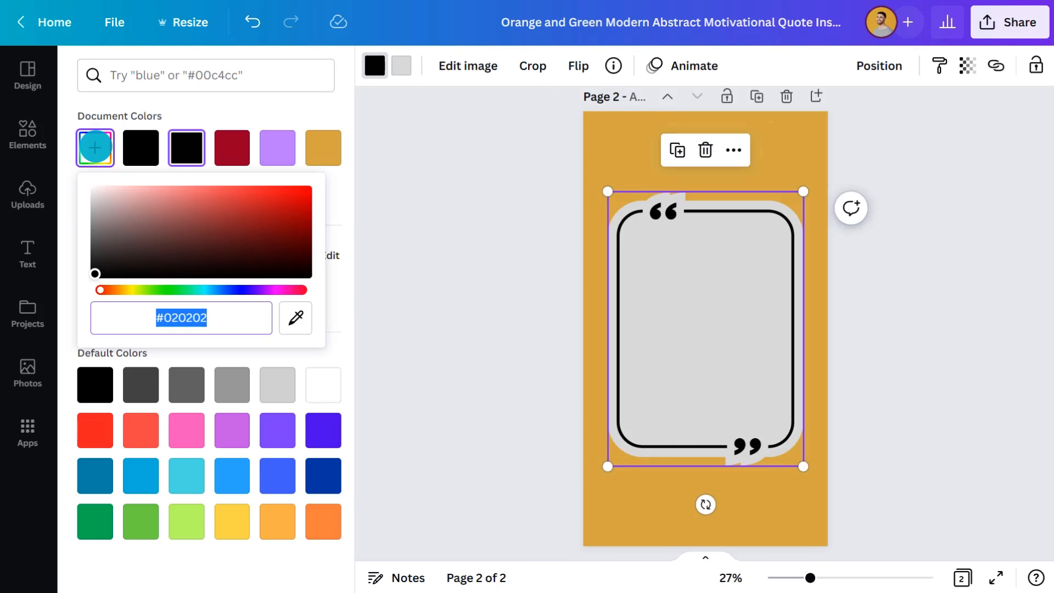
pyautogui.click(322, 147)
pyautogui.click(402, 65)
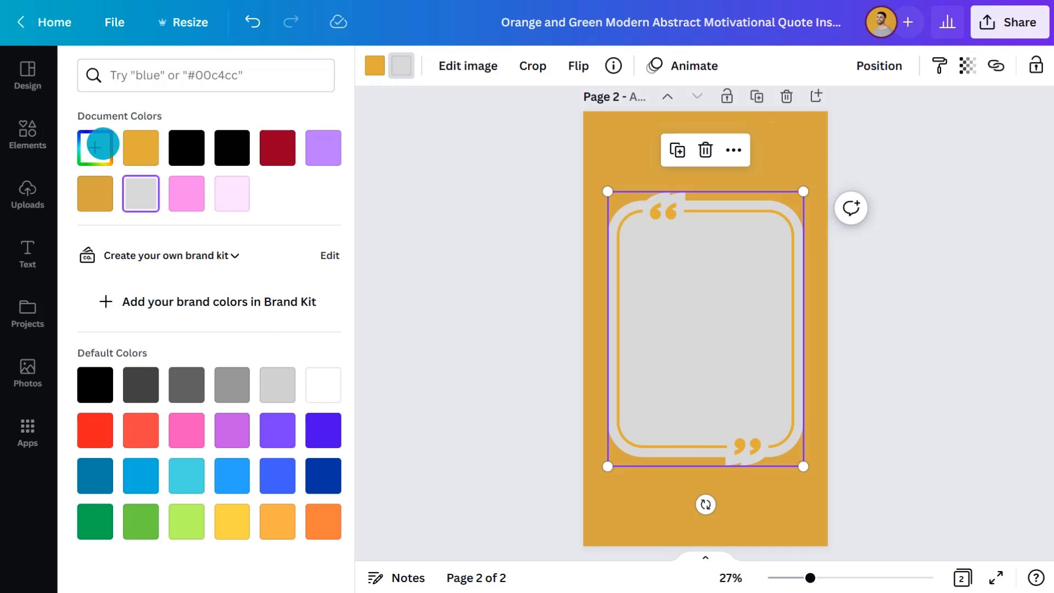
pyautogui.click(98, 149)
pyautogui.write('#FFFAC0')
# Step: Search the stock photos for "quotes" and place the "Worry less live more" letter-tile photo over the frame
pyautogui.click(27, 374)
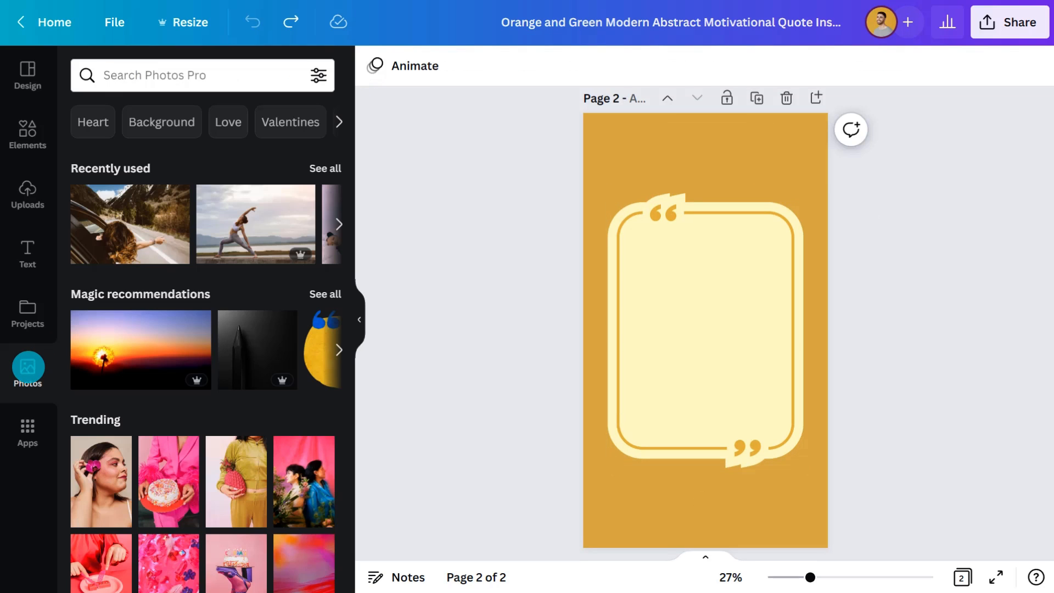
pyautogui.click(175, 74)
pyautogui.write('quotes')
pyautogui.press('Return')
pyautogui.scroll(-9, 211, 318)
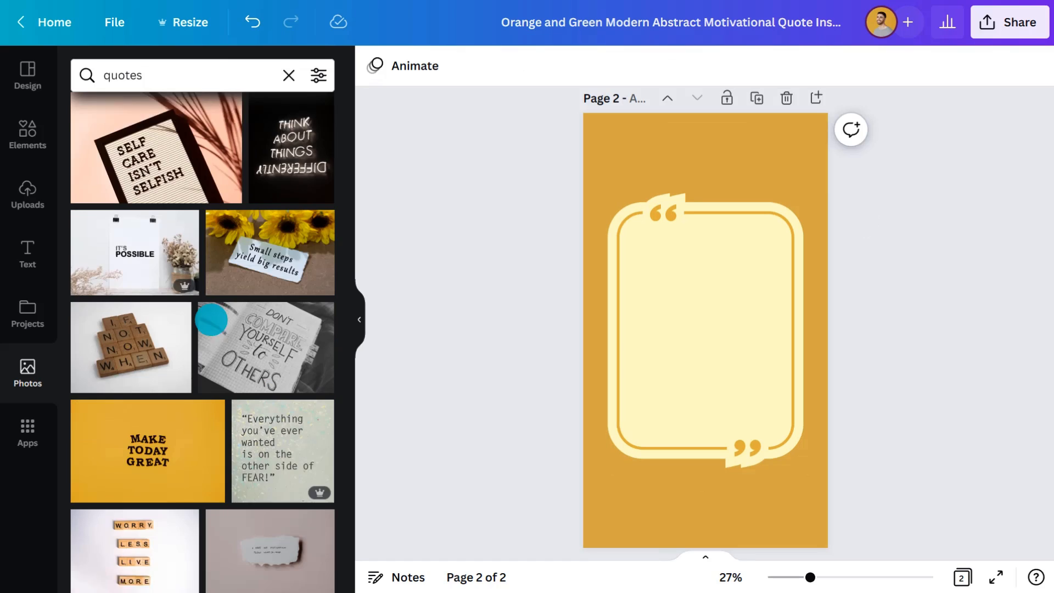
pyautogui.moveTo(147, 313); pyautogui.dragTo(684, 296)
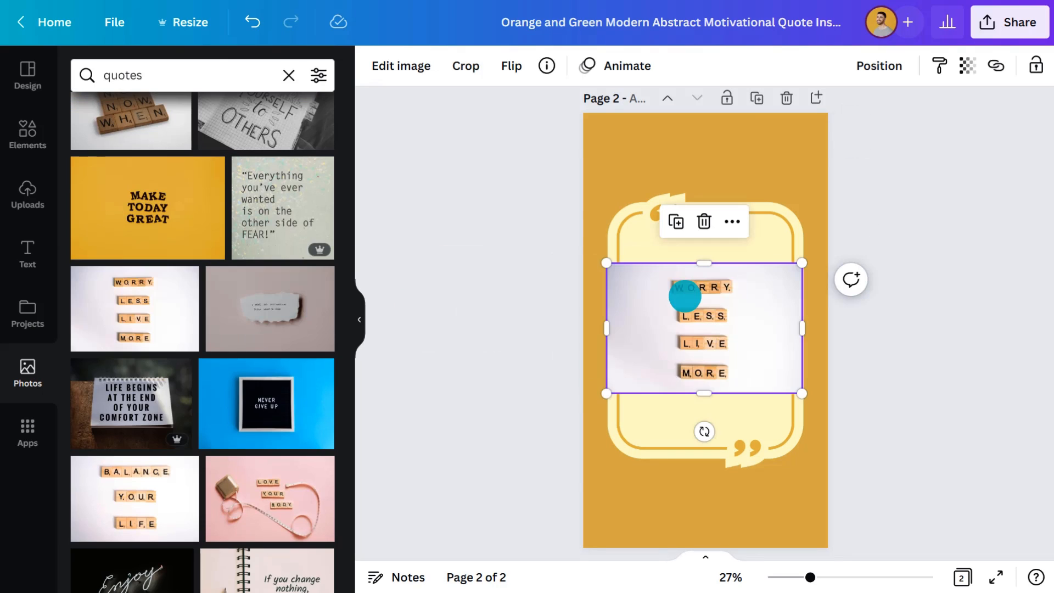
# Step: Remove the background of the letter-tile photo, then enlarge and centre it within the quotation frame
pyautogui.click(366, 312)
pyautogui.click(103, 66)
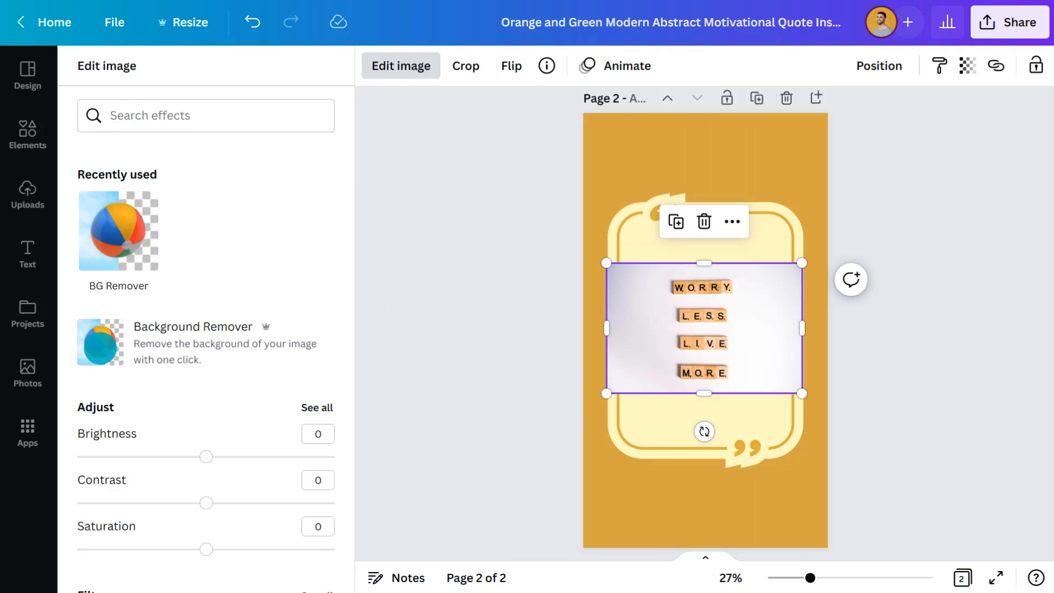
pyautogui.click(101, 343)
pyautogui.click(496, 327)
pyautogui.moveTo(504, 258); pyautogui.dragTo(472, 208)
pyautogui.moveTo(600, 401); pyautogui.dragTo(644, 466)
pyautogui.moveTo(557, 318); pyautogui.dragTo(557, 312)
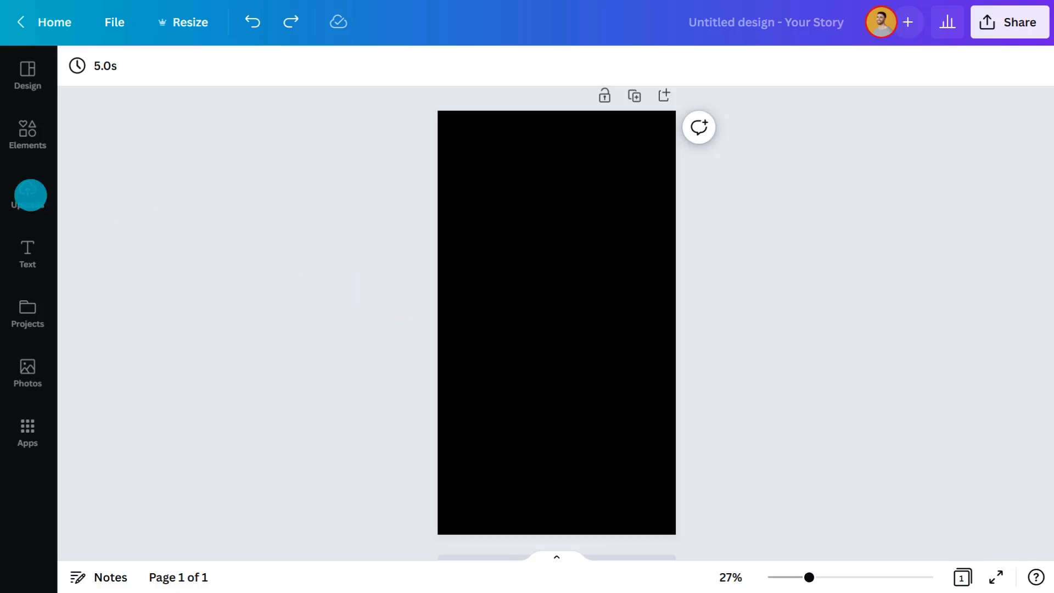
# Step: Upload the file "2 - Event based status" from the Downloads folder to the black Your Story design
pyautogui.click(30, 195)
pyautogui.click(179, 113)
pyautogui.click(157, 89)
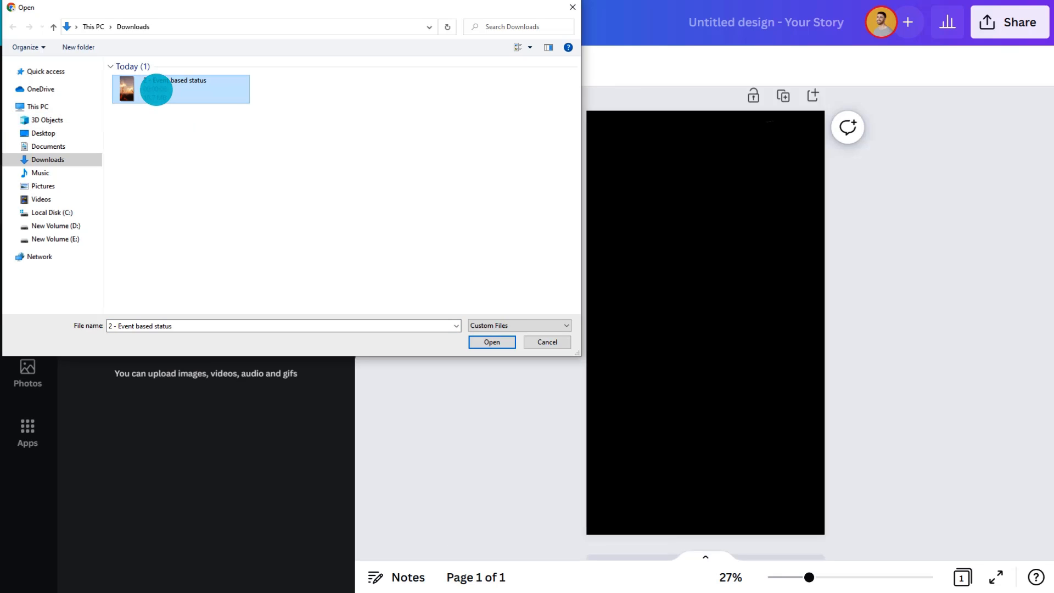
pyautogui.click(486, 346)
# Step: Search the video elements for "fireworks" and fill the black page with a golden fireworks clip
pyautogui.click(27, 133)
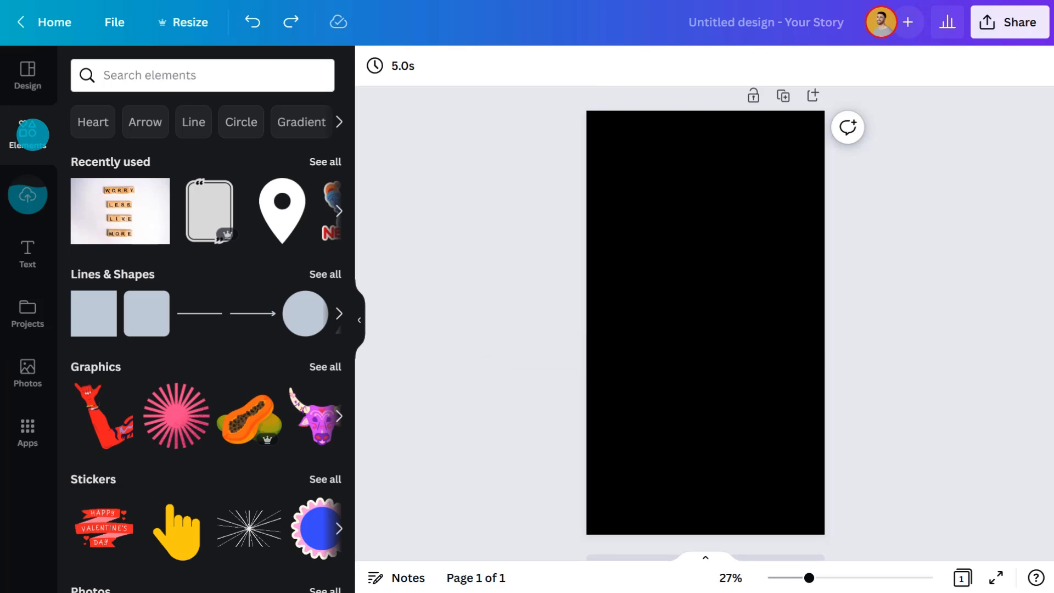
pyautogui.click(158, 75)
pyautogui.write('fireworks')
pyautogui.press('Return')
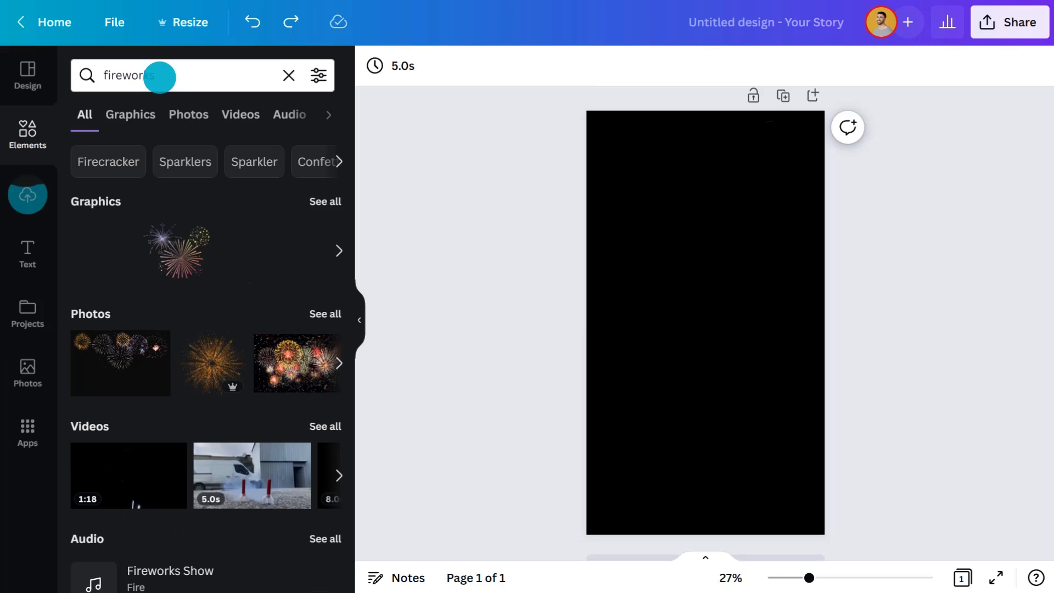
pyautogui.click(240, 114)
pyautogui.scroll(-15, 254, 278)
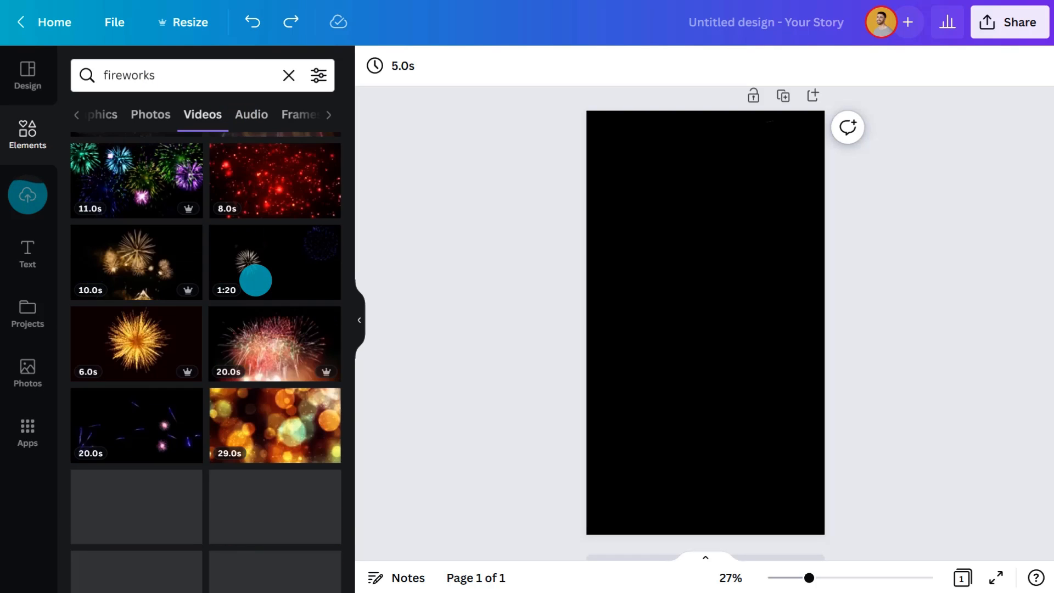
pyautogui.scroll(-3, 255, 280)
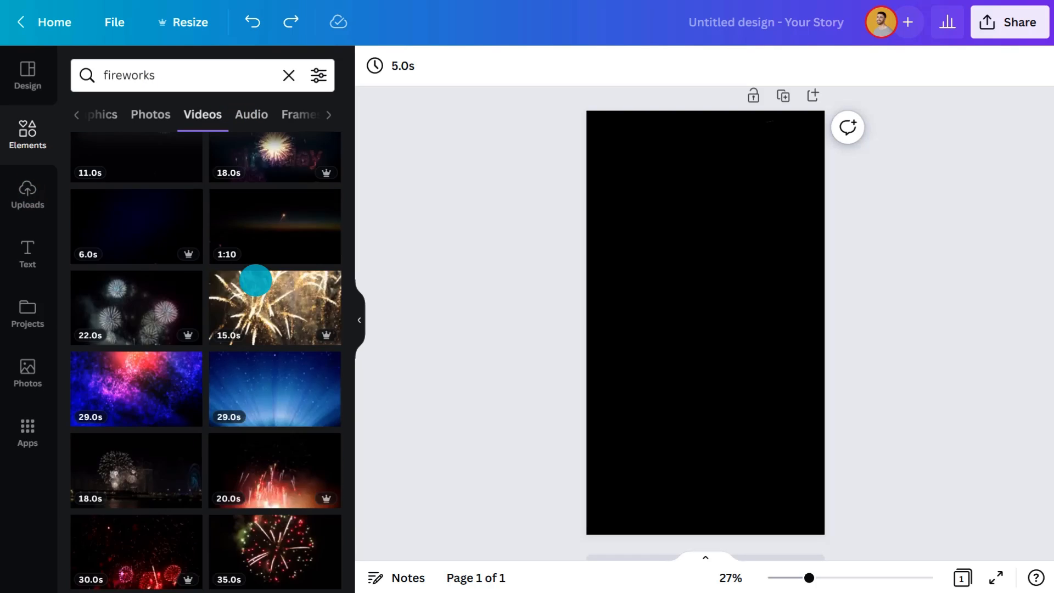
pyautogui.moveTo(277, 311); pyautogui.dragTo(654, 326)
pyautogui.click(359, 312)
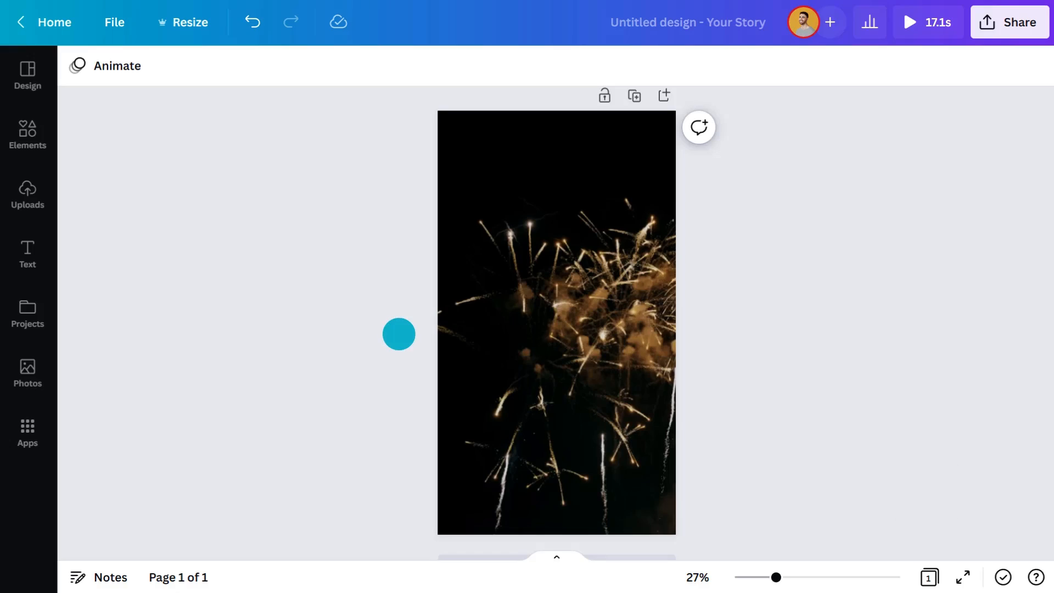
# Step: Add a text box reading "Happy" over the fireworks video
pyautogui.write('text')
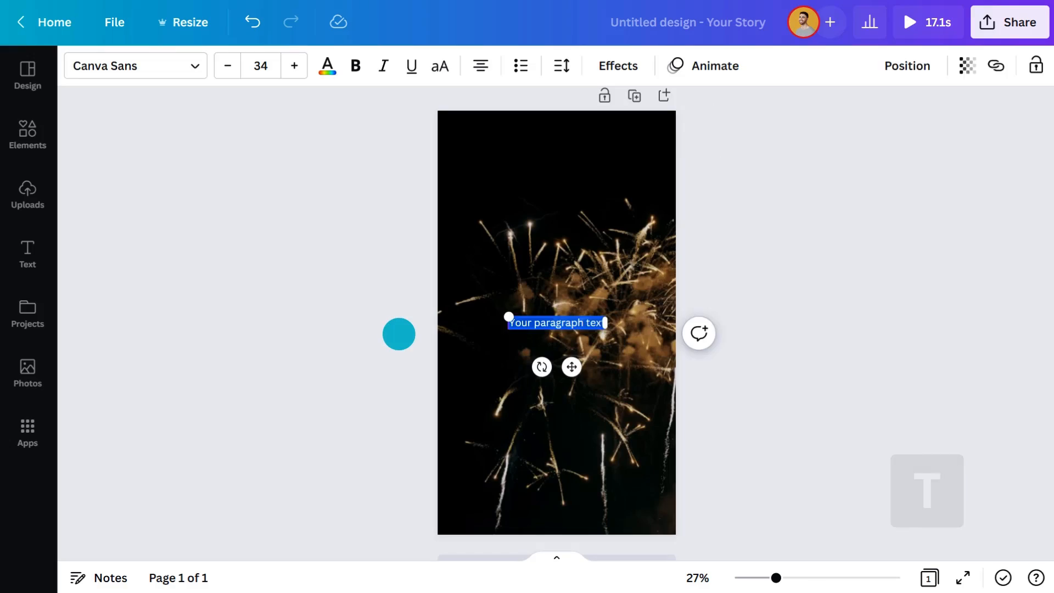
pyautogui.write('Happy')
pyautogui.moveTo(556, 323)
pyautogui.mouseDown()
pyautogui.moveTo(558, 258)
pyautogui.moveTo(556, 326)
pyautogui.mouseUp()
# Step: Duplicate the text box twice and make the copies read "NEW YEAR" and "EVERYONE!", stacked beneath "Happy"
pyautogui.click(528, 209)
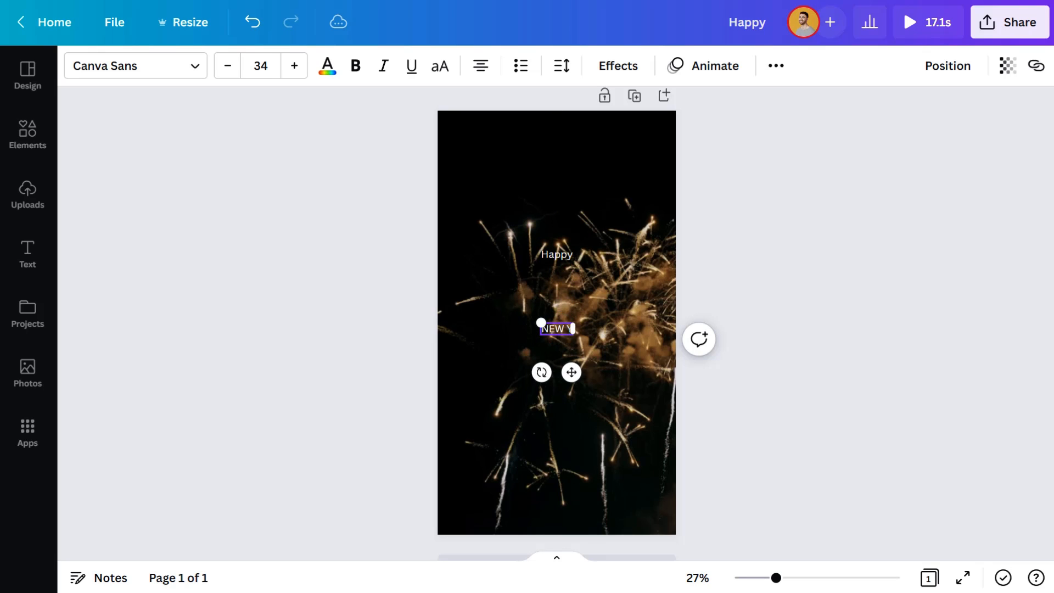
pyautogui.write('EAR')
pyautogui.click(558, 328)
pyautogui.click(527, 281)
pyautogui.write('EVERYONE!')
# Step: Set the word "Happy" in the Le Jour Script font and enlarge it to 62
pyautogui.click(557, 254)
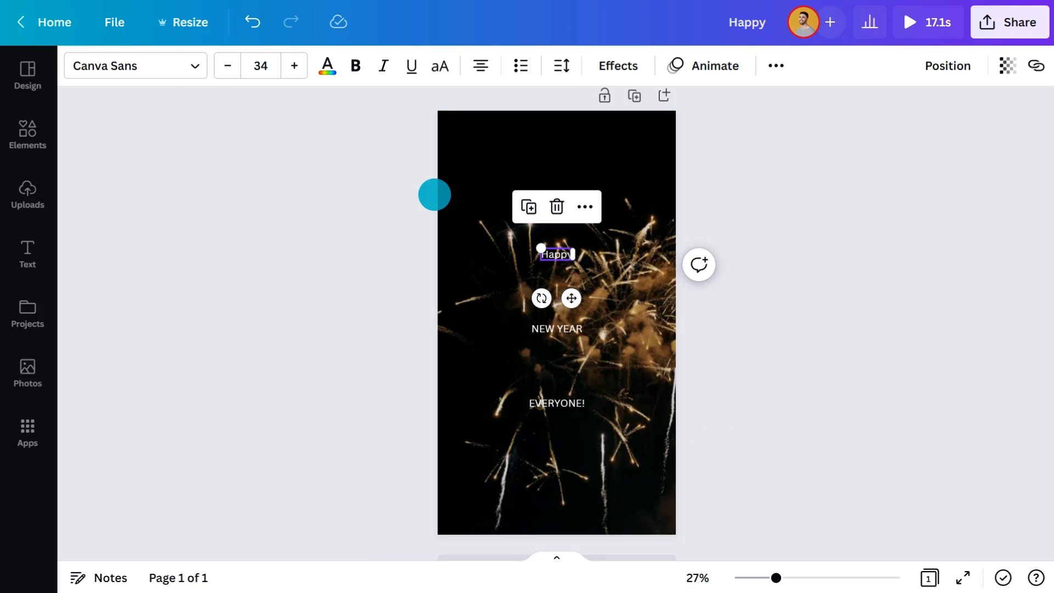
pyautogui.click(172, 66)
pyautogui.click(157, 387)
pyautogui.click(592, 66)
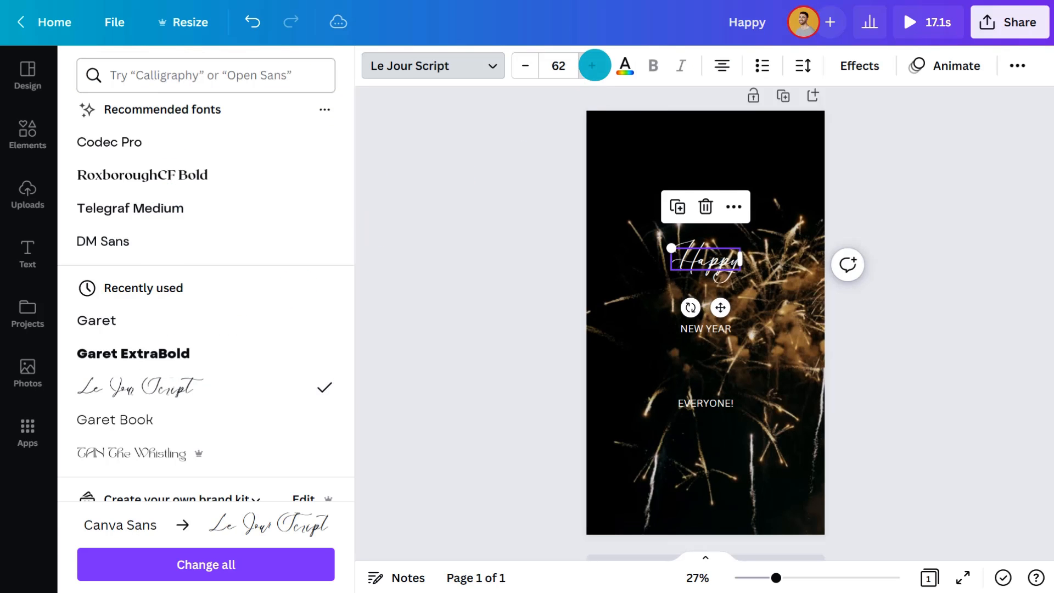
# Step: Set "NEW YEAR" in Garet ExtraBold at size 147 and place it directly beneath "Happy"
pyautogui.click(707, 328)
pyautogui.click(216, 383)
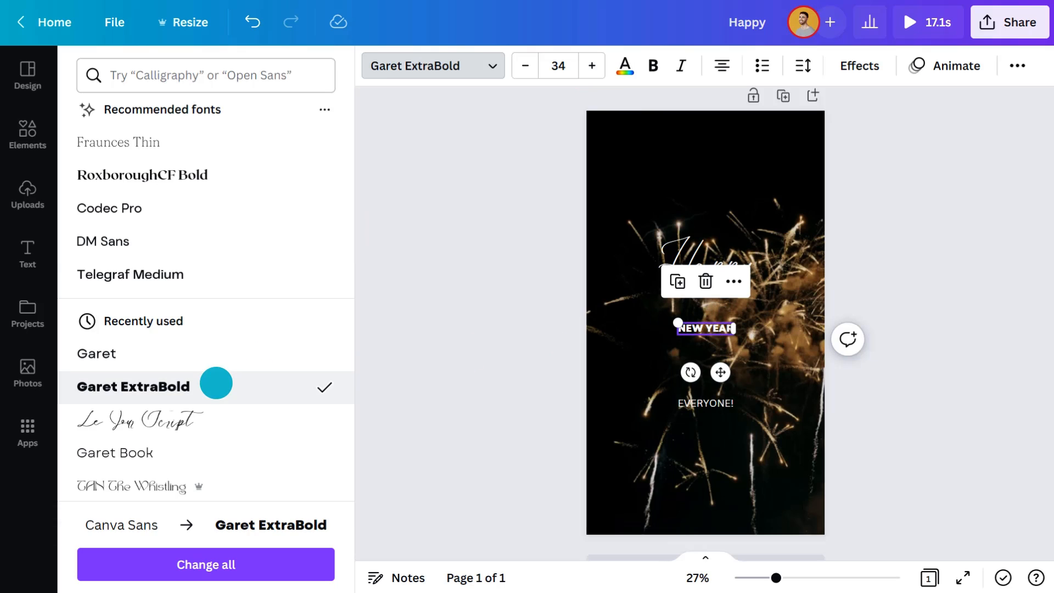
pyautogui.click(592, 66)
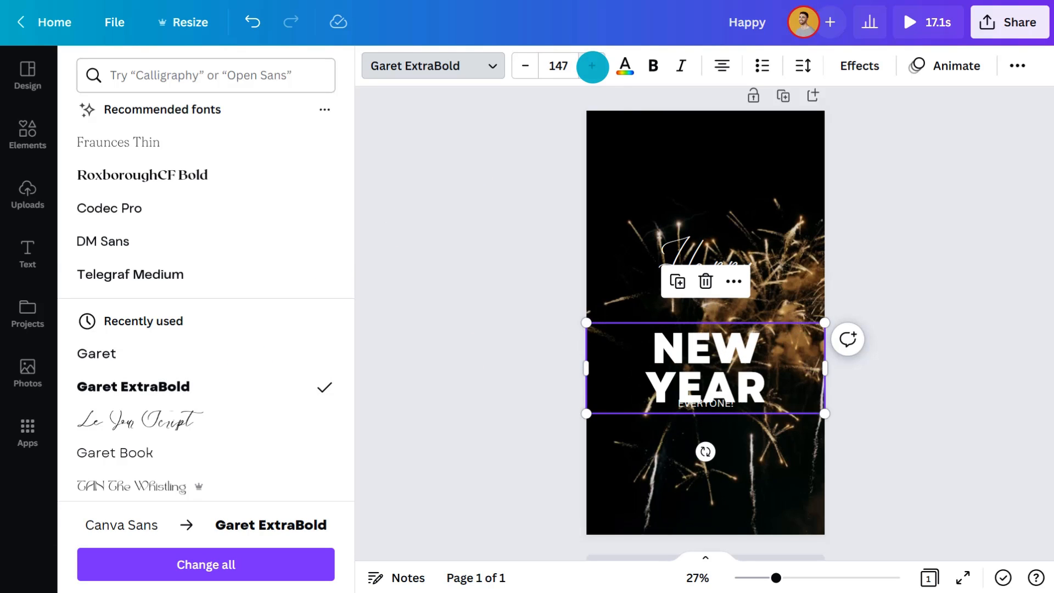
pyautogui.moveTo(706, 376); pyautogui.dragTo(701, 324)
# Step: Set "EVERYONE!" in the Garet font and move it up directly beneath "NEW YEAR"
pyautogui.click(703, 405)
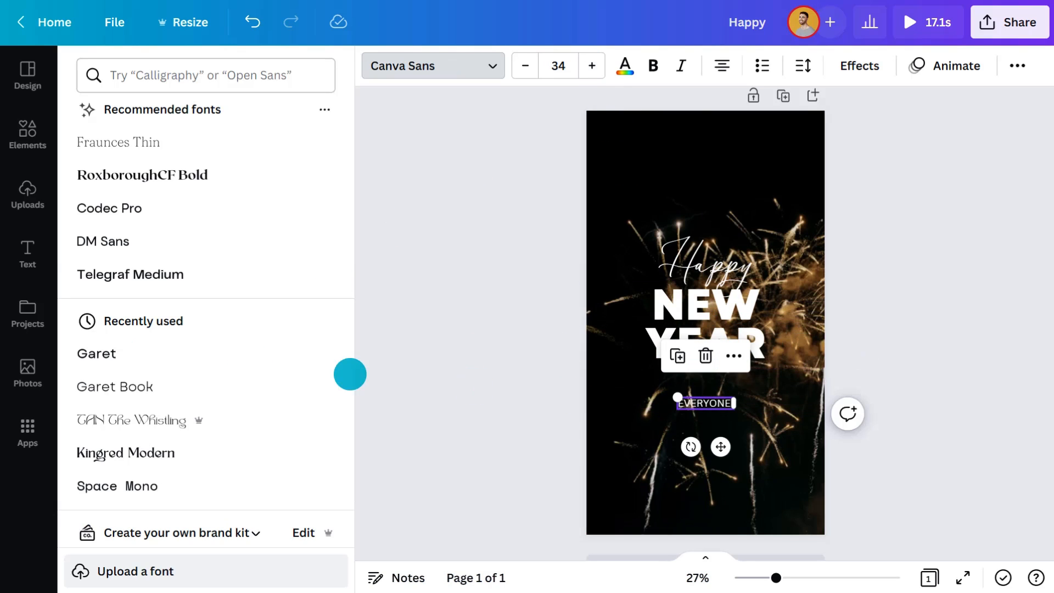
pyautogui.click(130, 353)
pyautogui.press('Escape')
pyautogui.moveTo(560, 402); pyautogui.dragTo(560, 377)
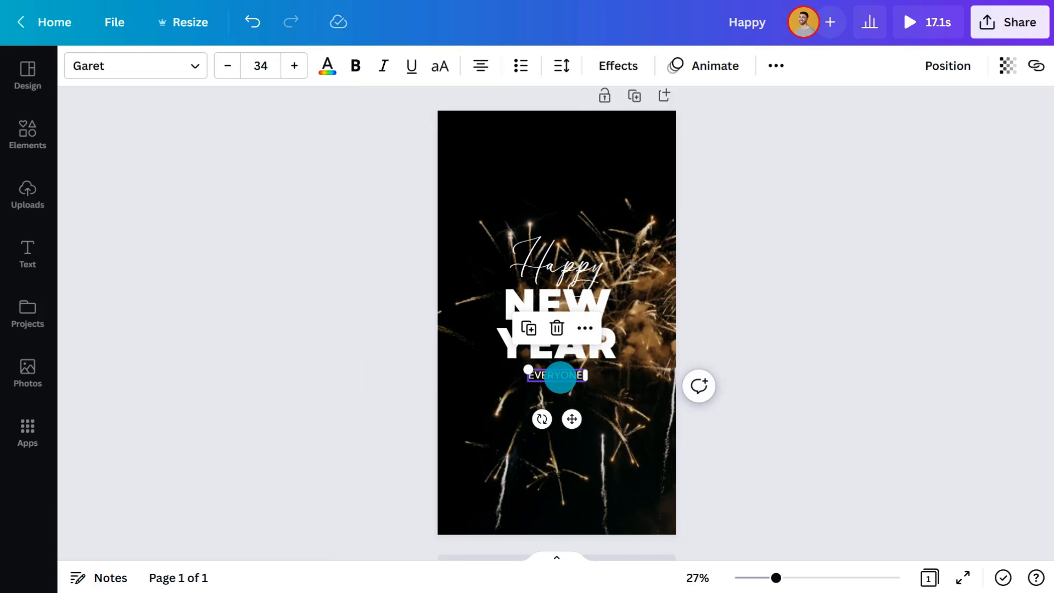
# Step: Recolor both the "Happy" and "EVERYONE!" texts yellow
pyautogui.keyDown('shift'); pyautogui.click(552, 264); pyautogui.keyUp('shift')
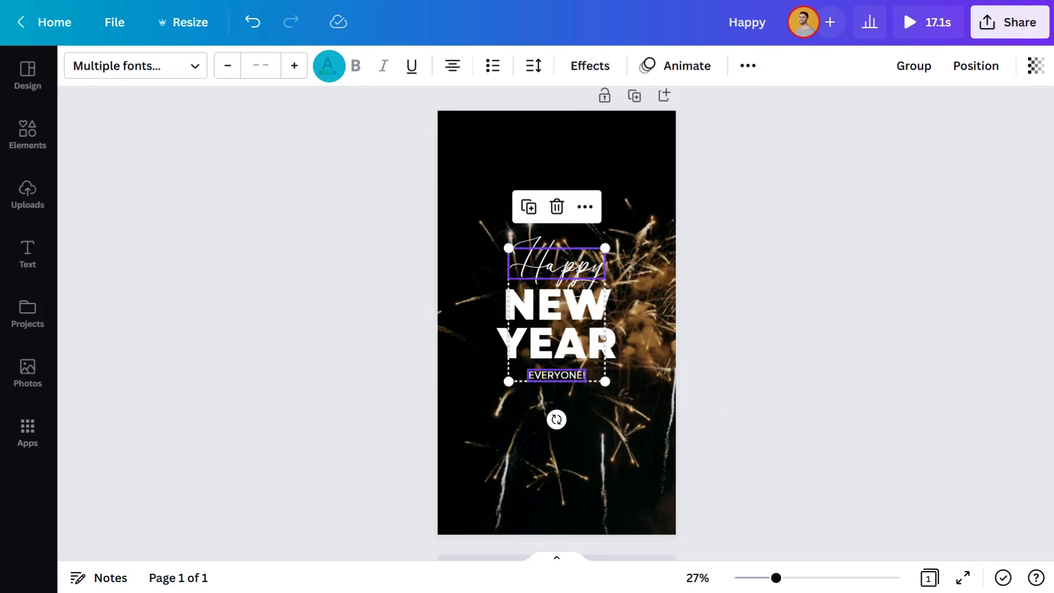
pyautogui.click(327, 64)
pyautogui.click(232, 475)
# Step: Apply the Neon effect to all three texts and raise its intensity on "NEW YEAR" to 86
pyautogui.click(711, 331)
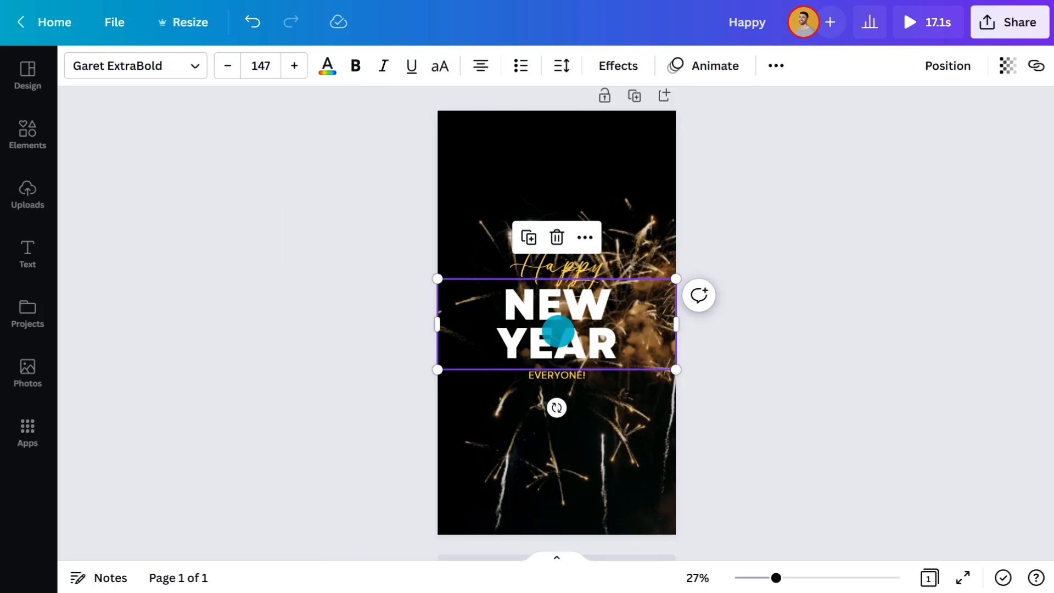
pyautogui.click(585, 237)
pyautogui.click(631, 265)
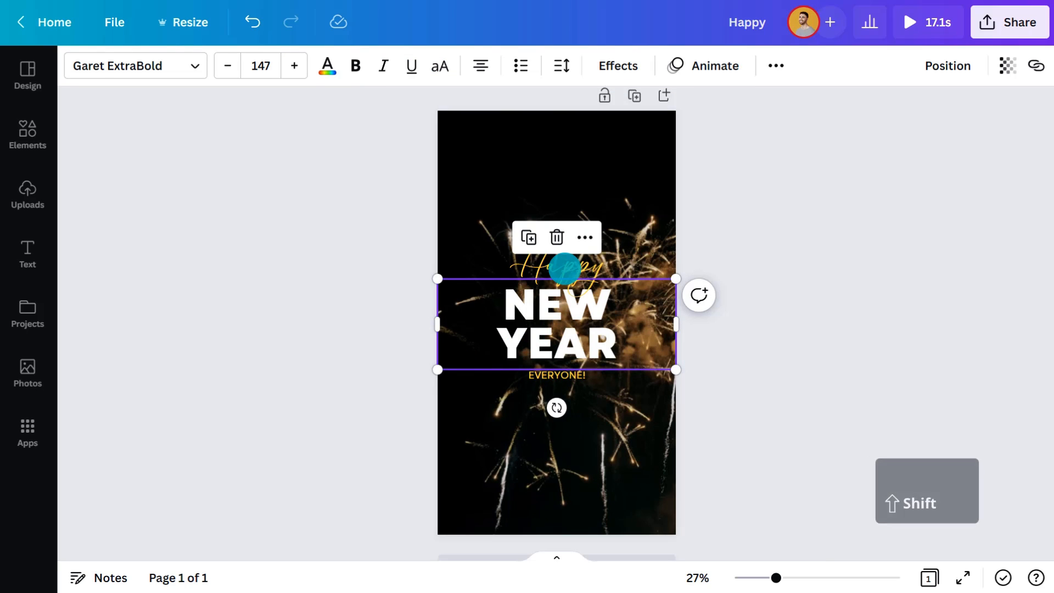
pyautogui.keyDown('shift'); pyautogui.click(566, 269); pyautogui.keyUp('shift')
pyautogui.keyDown('shift'); pyautogui.click(558, 374); pyautogui.keyUp('shift')
pyautogui.click(589, 66)
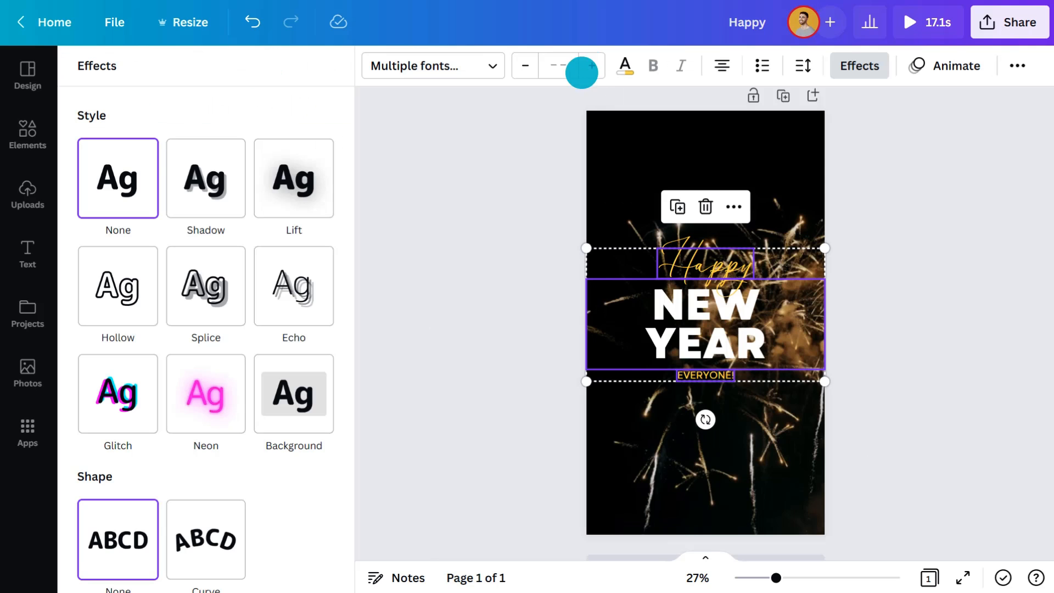
pyautogui.click(213, 393)
pyautogui.click(708, 329)
pyautogui.moveTo(204, 494); pyautogui.dragTo(298, 494)
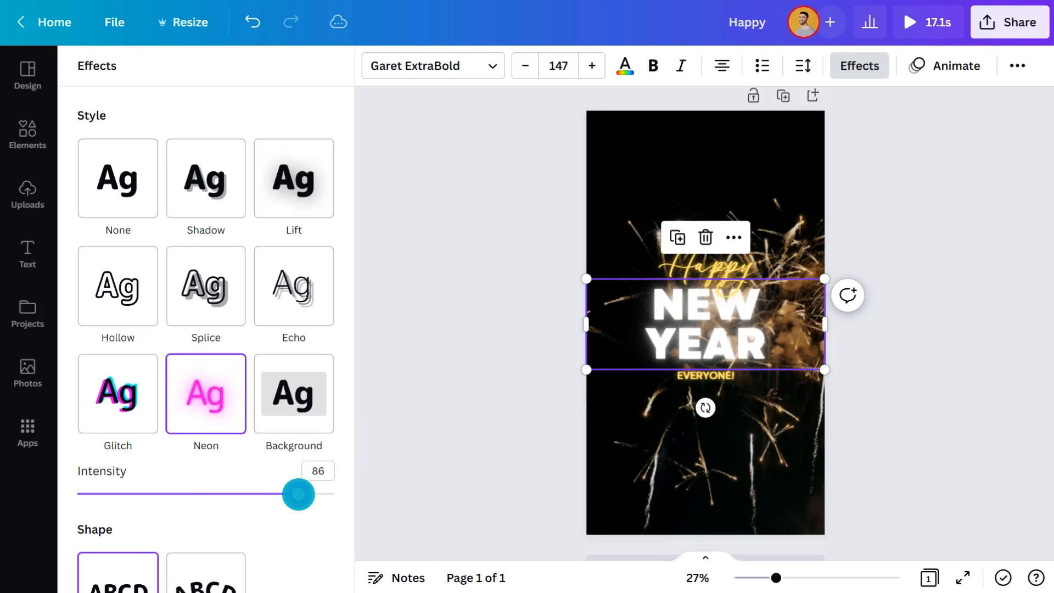
# Step: Give "Happy" and "EVERYONE!" together the Fade text animation
pyautogui.click(504, 355)
pyautogui.click(544, 262)
pyautogui.keyDown('shift'); pyautogui.click(555, 377); pyautogui.keyUp('shift')
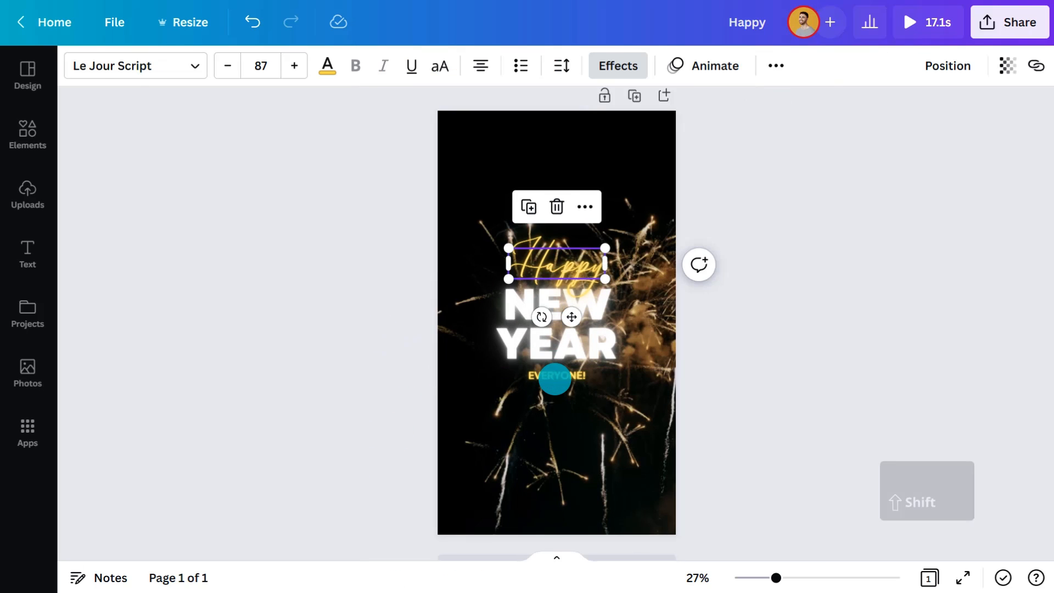
pyautogui.click(683, 65)
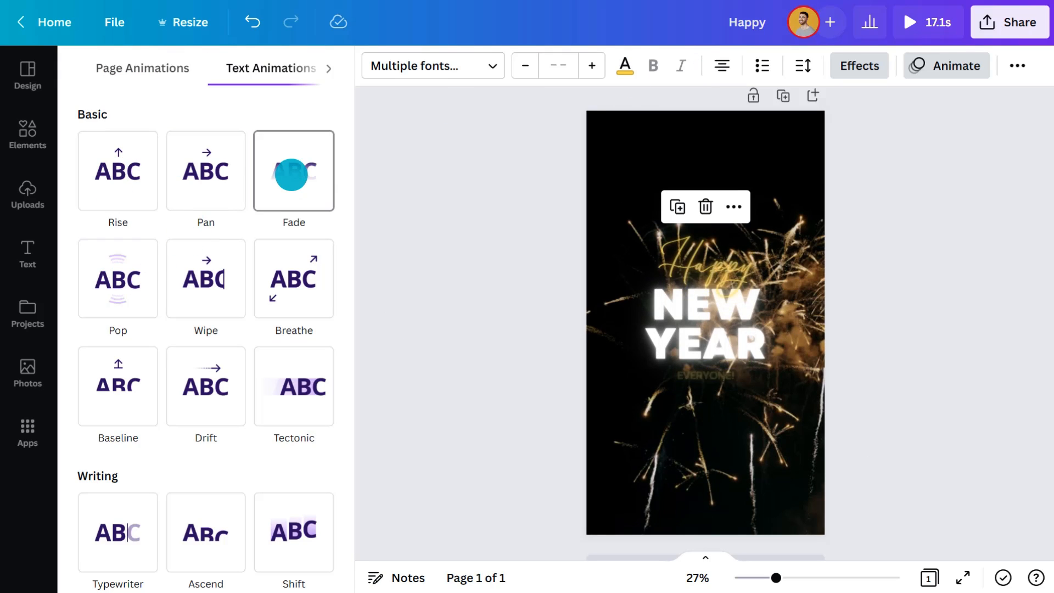
pyautogui.click(291, 174)
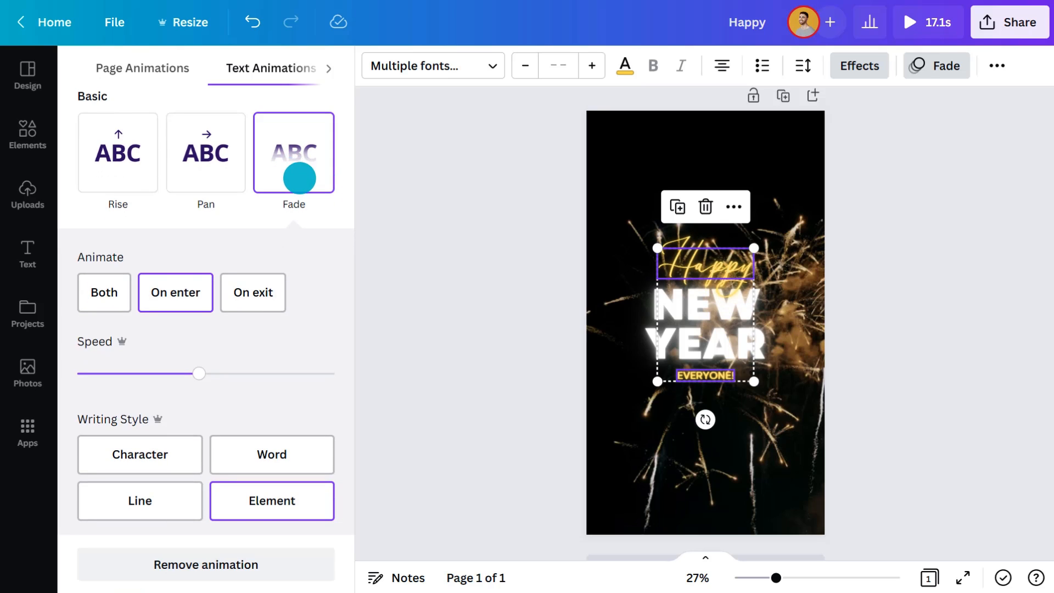
# Step: Give the "NEW YEAR" text the Burst writing animation
pyautogui.click(698, 333)
pyautogui.scroll(-5, 344, 369)
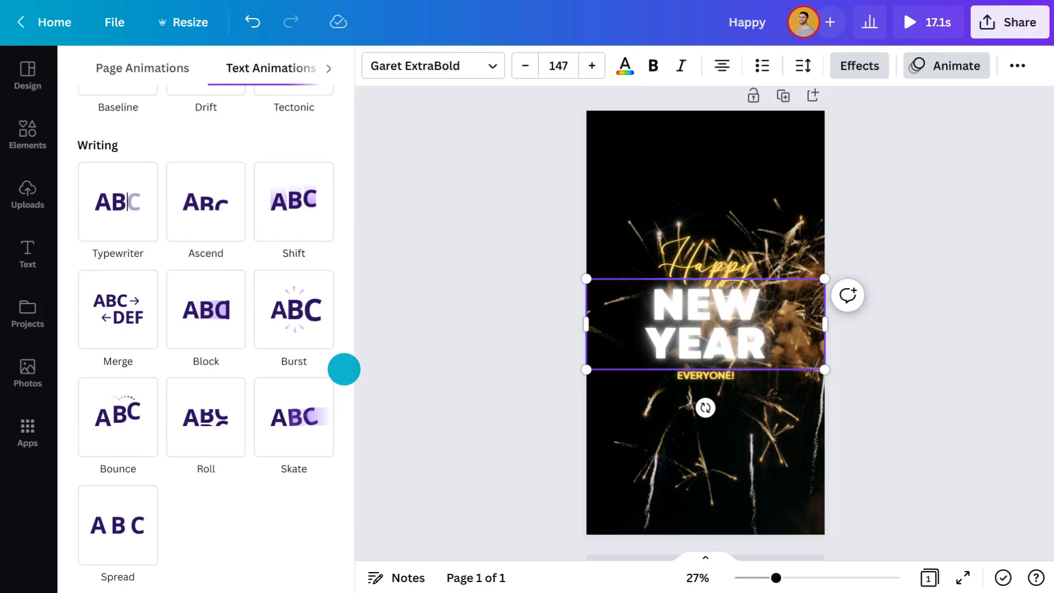
pyautogui.click(294, 308)
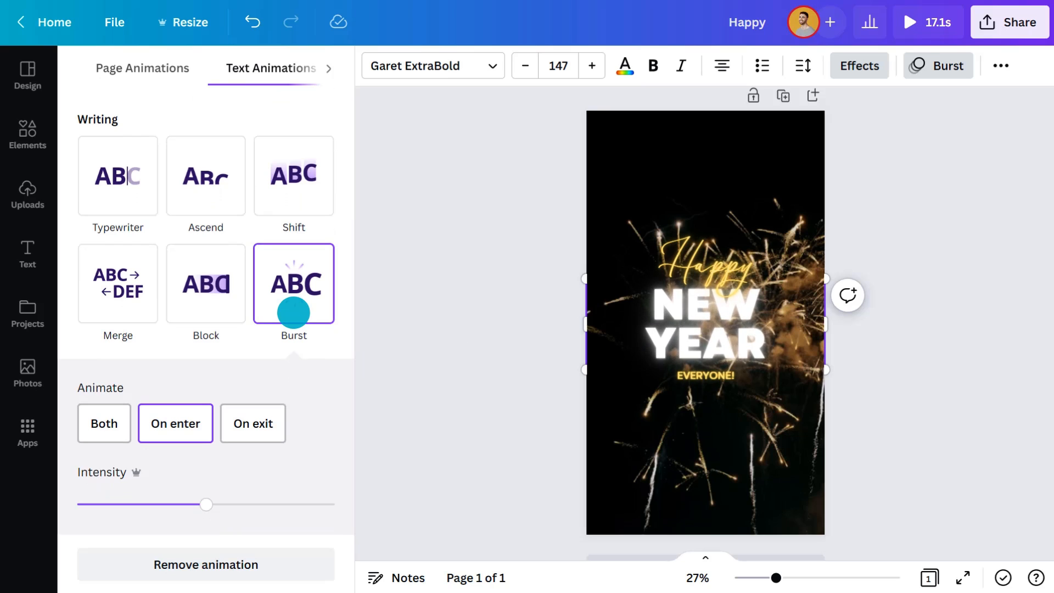
pyautogui.click(527, 327)
# Step: Download the New Year design as an MP4 video
pyautogui.click(1013, 26)
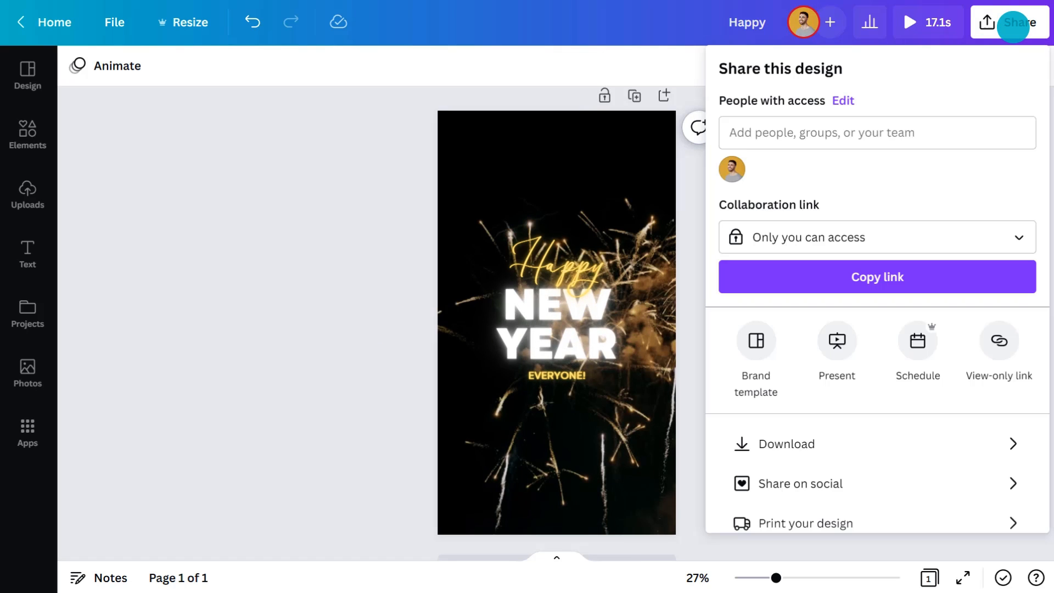
pyautogui.click(866, 443)
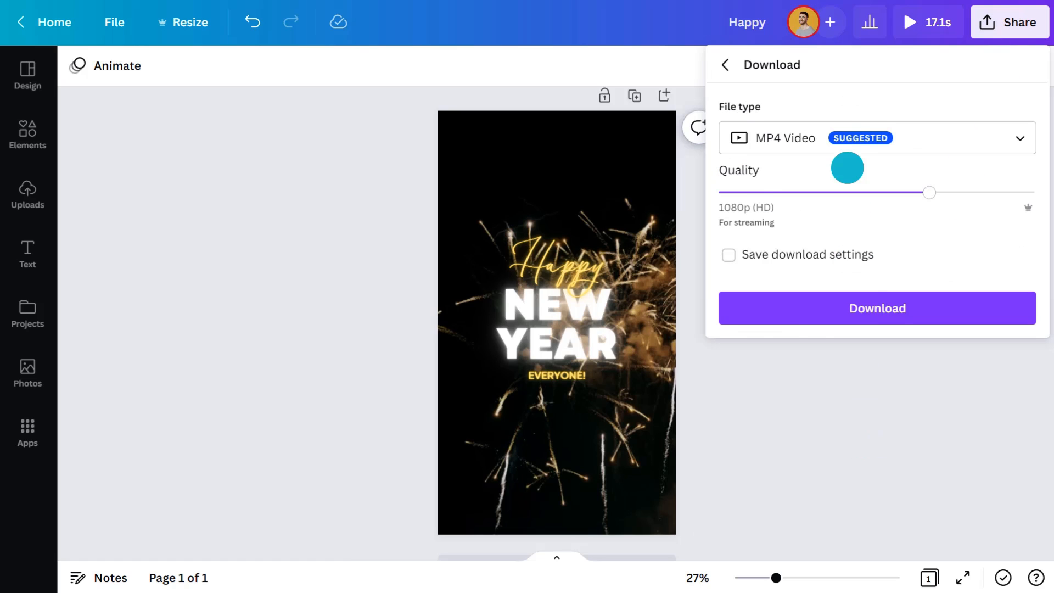
pyautogui.click(845, 138)
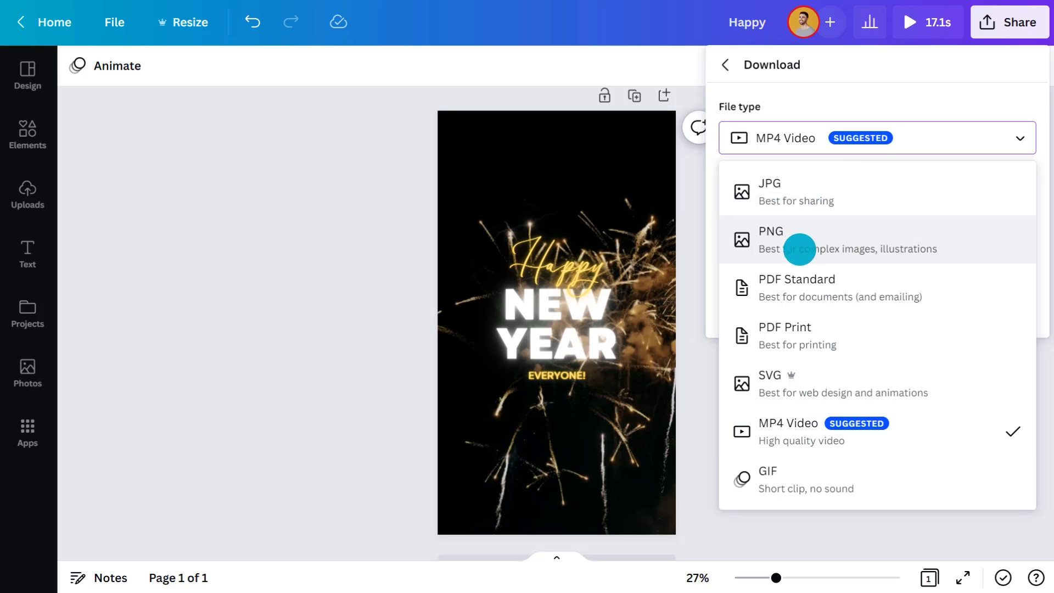
pyautogui.click(807, 427)
pyautogui.click(874, 310)
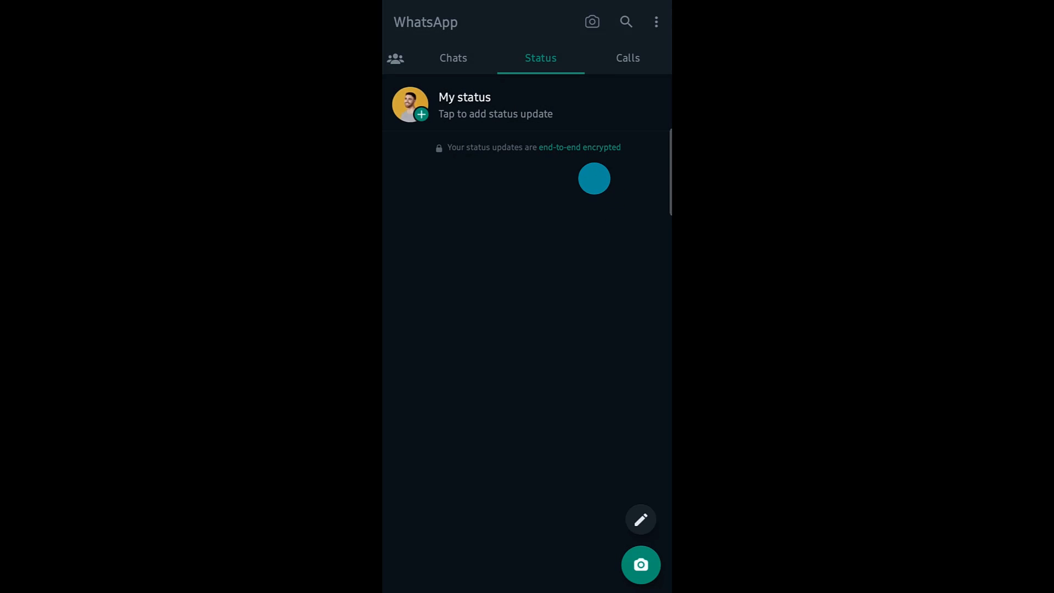
# Step: In WhatsApp, post the downloaded New Year fireworks video as a status and open it for viewing
pyautogui.click(551, 113)
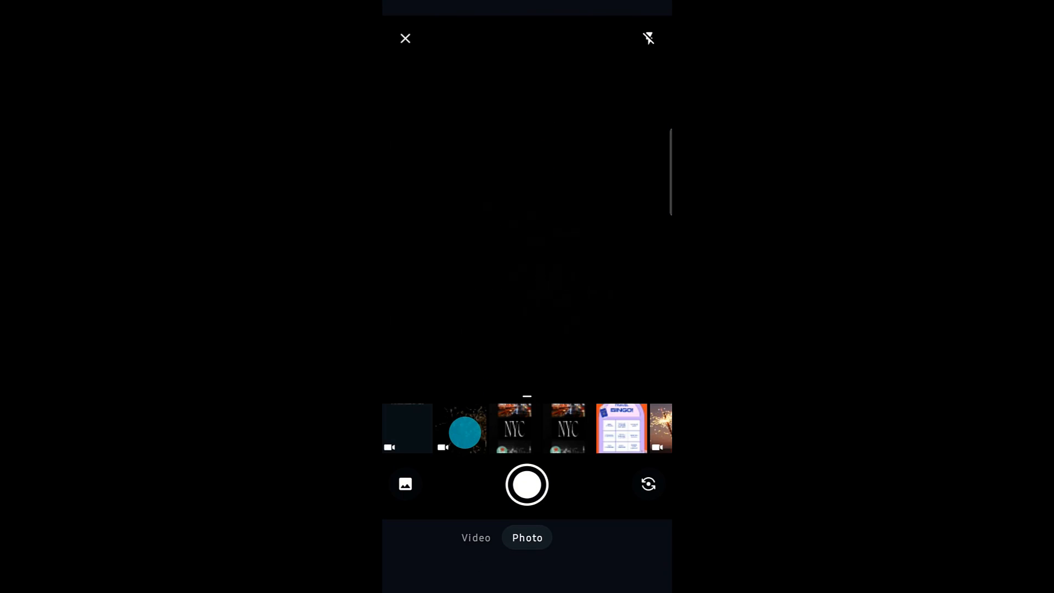
pyautogui.click(465, 432)
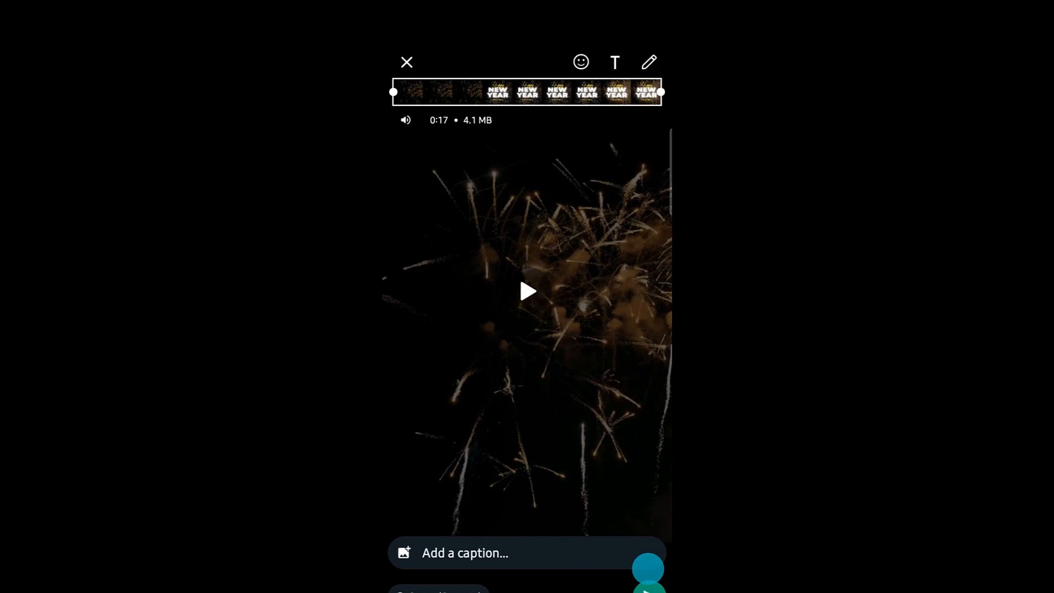
pyautogui.click(649, 582)
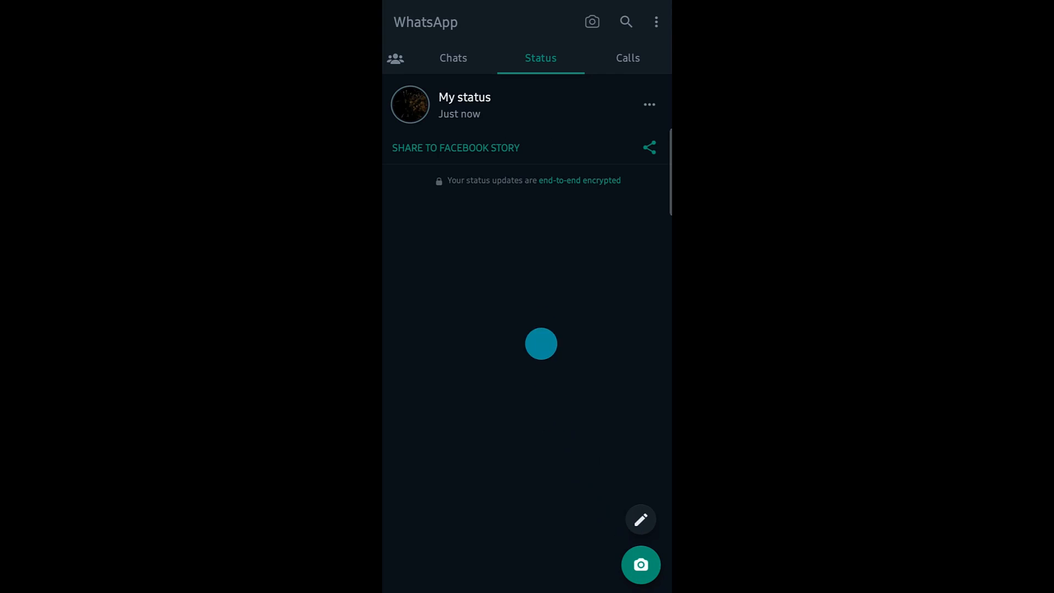
pyautogui.click(489, 103)
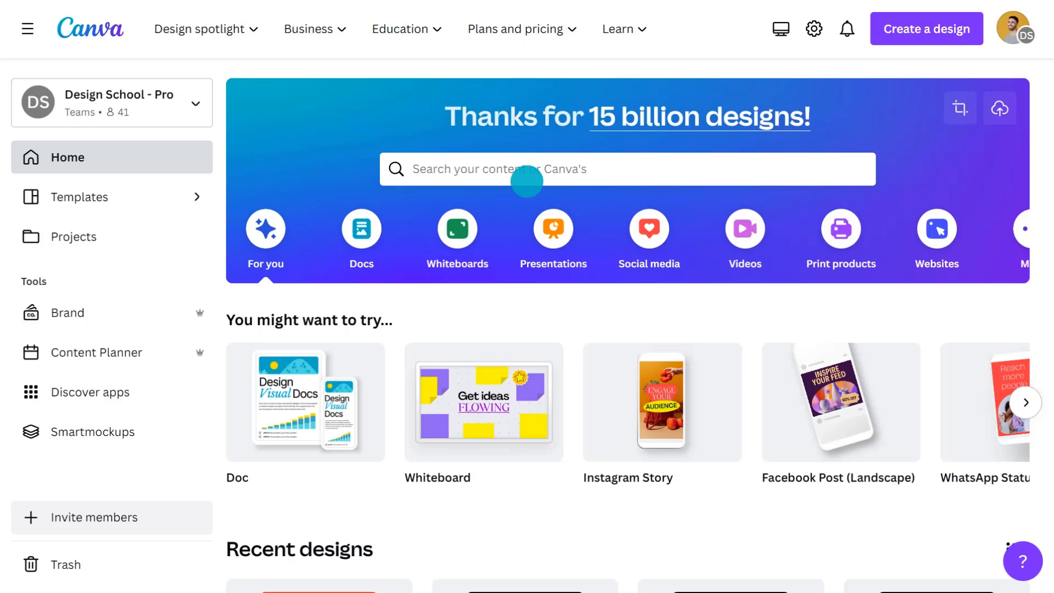
# Step: In Canva, search the templates for "bingo" and open the Playful Love Bingo Game Instagram Story template for editing
pyautogui.click(527, 181)
pyautogui.write('bingo')
pyautogui.press('Return')
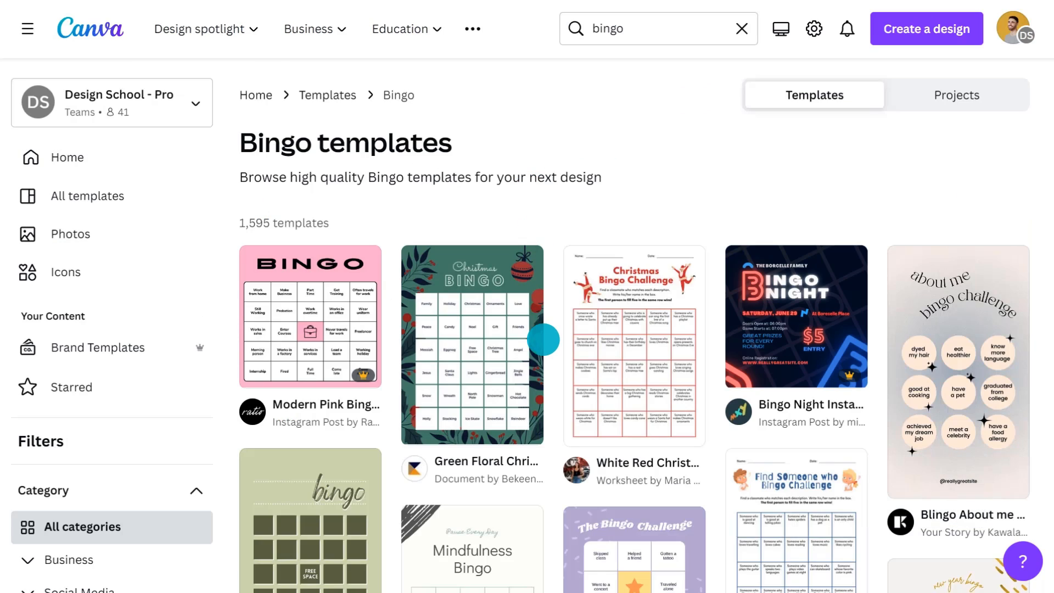
pyautogui.scroll(-15, 543, 340)
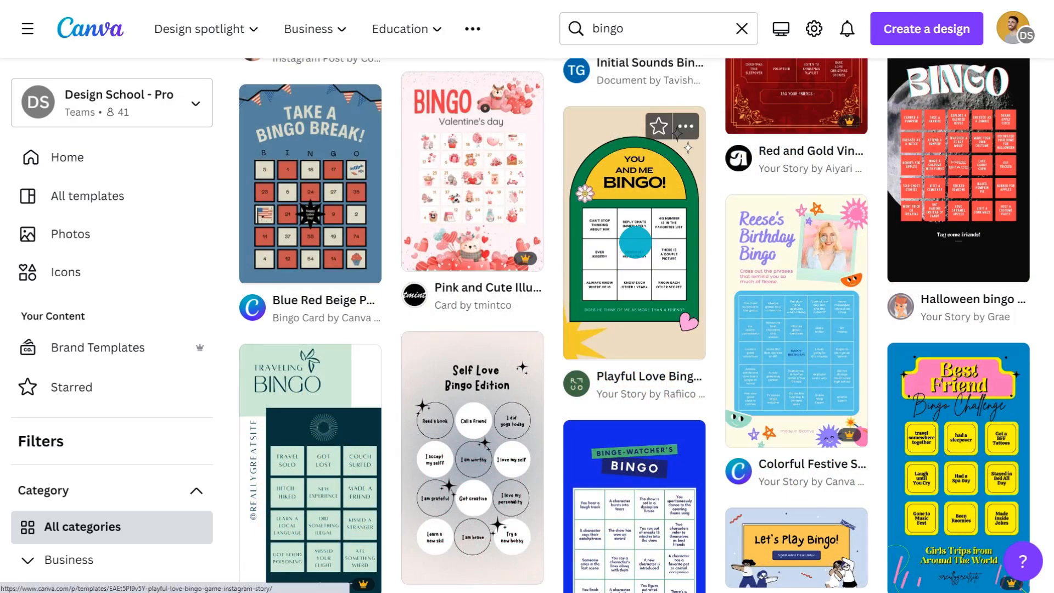
pyautogui.click(636, 242)
pyautogui.click(767, 193)
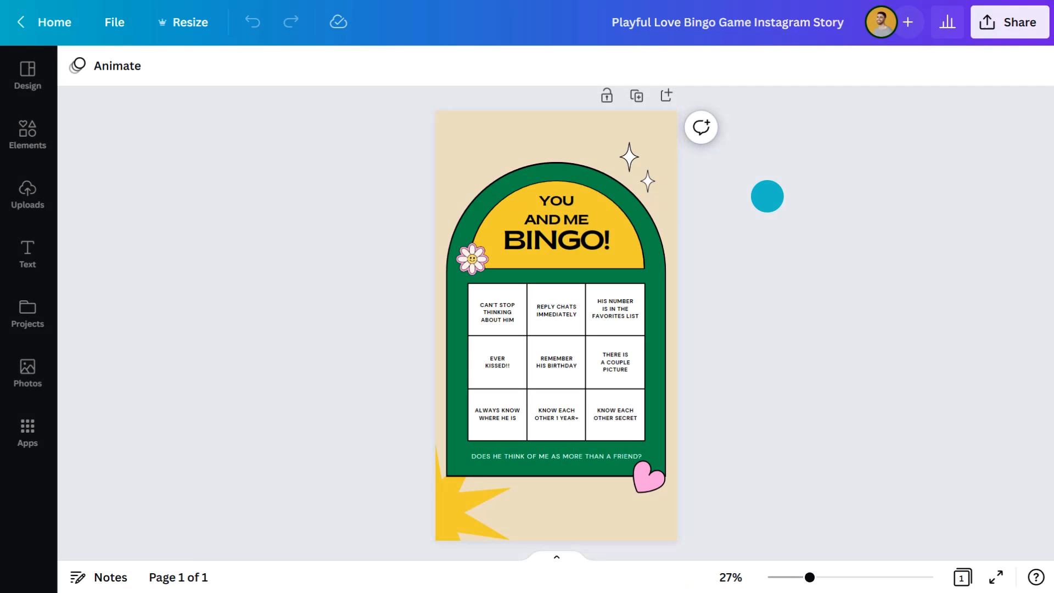
# Step: Recolor the title text dark blue and apply that color to all the black text in the design
pyautogui.click(559, 203)
pyautogui.click(329, 66)
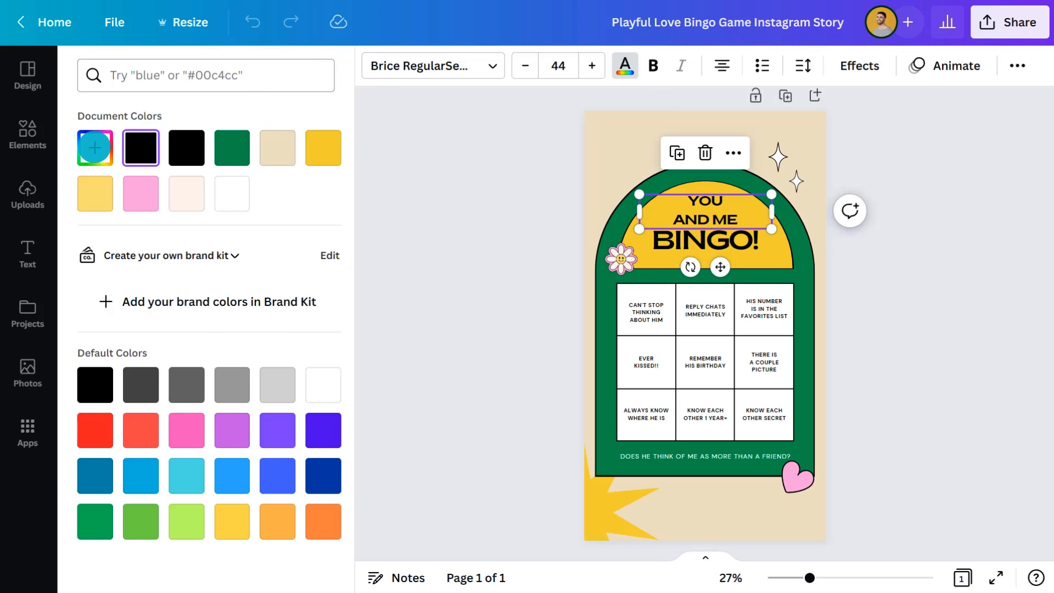
pyautogui.click(94, 147)
pyautogui.write('#0418AF')
pyautogui.click(165, 560)
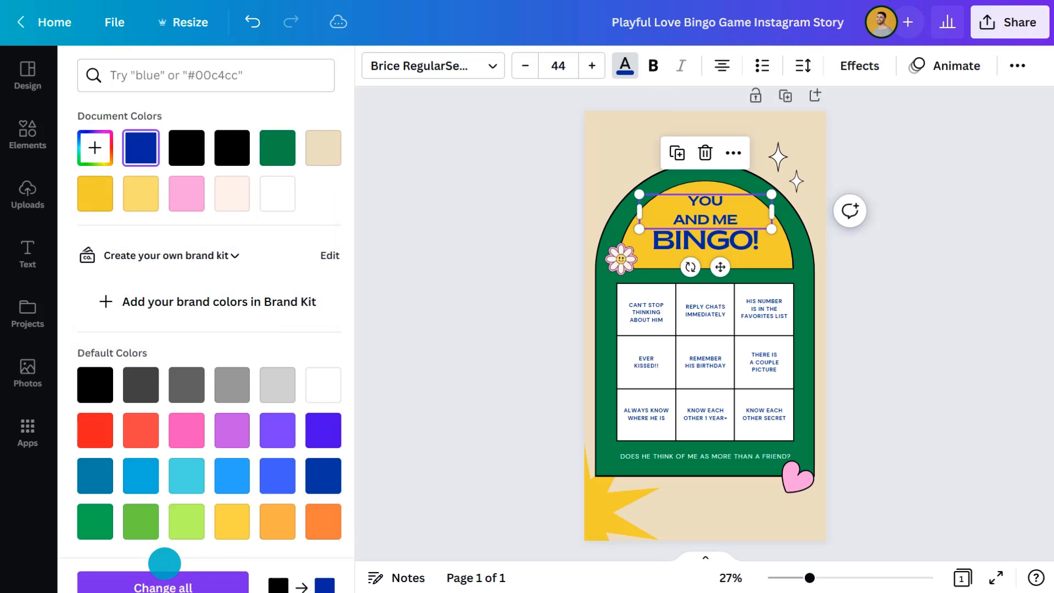
# Step: Change the page's beige background to bright orange using the copied color code
pyautogui.click(608, 164)
pyautogui.click(96, 148)
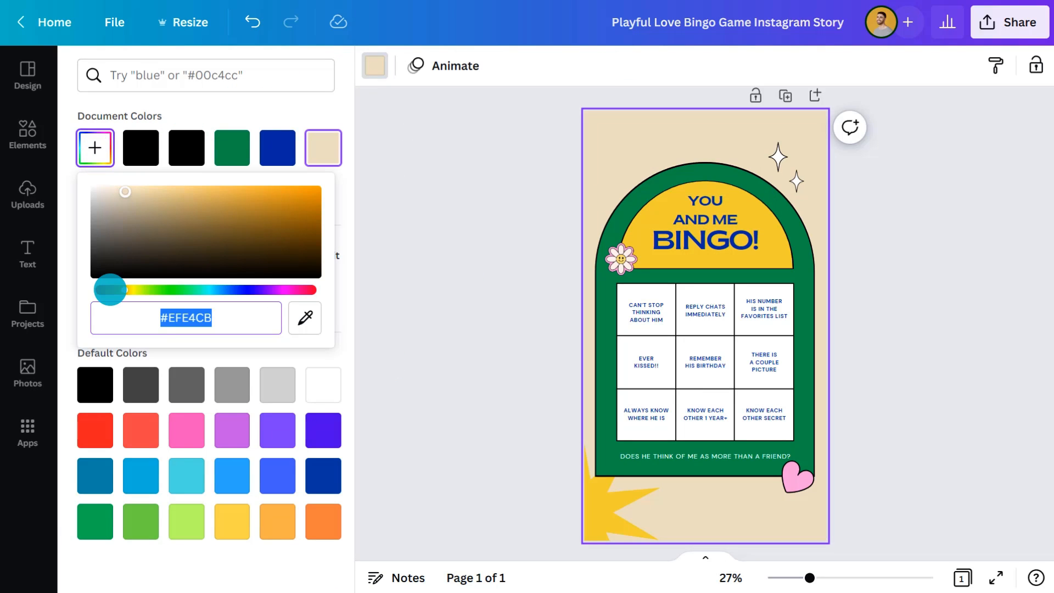
pyautogui.write('#FC5F22')
# Step: Recolor the large green arch lavender and the yellow semicircle behind the title pale pink
pyautogui.click(618, 224)
pyautogui.click(96, 148)
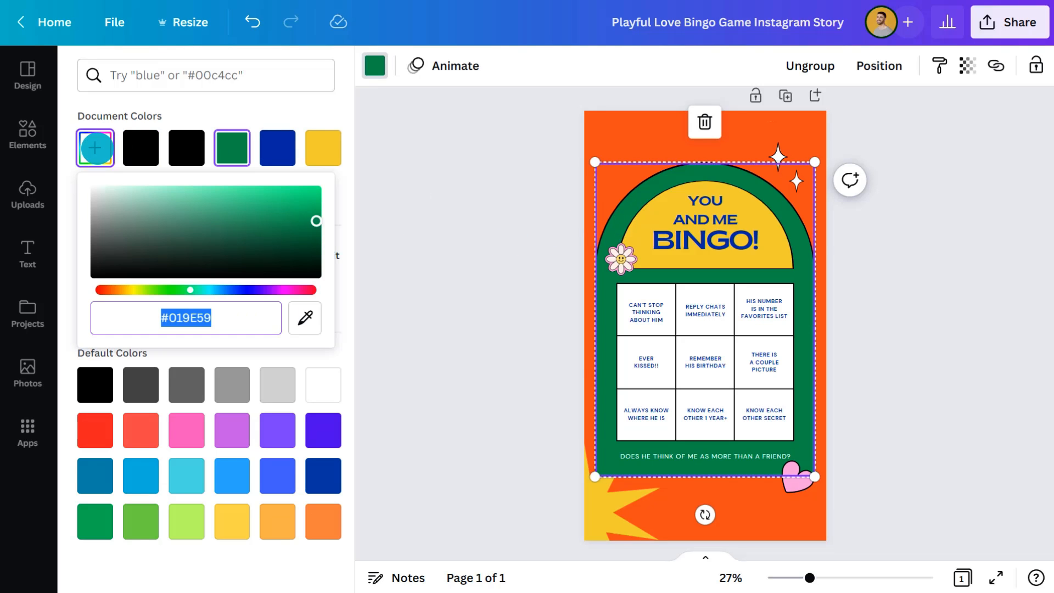
pyautogui.write('#D7BCFD')
pyautogui.click(645, 231)
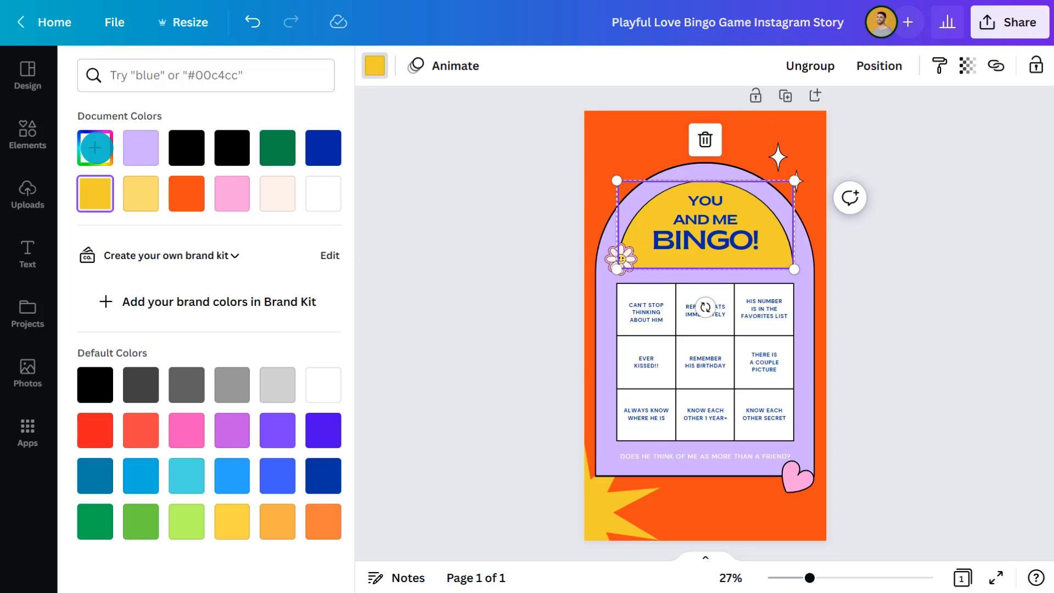
pyautogui.click(96, 147)
pyautogui.write('#FFE6FF')
# Step: Replace the texts in the grid's first column with "TRIED LOCAL STREET FOOD", "GONE SKYDIVING" and "GONE SNORKELLING"
pyautogui.click(643, 311)
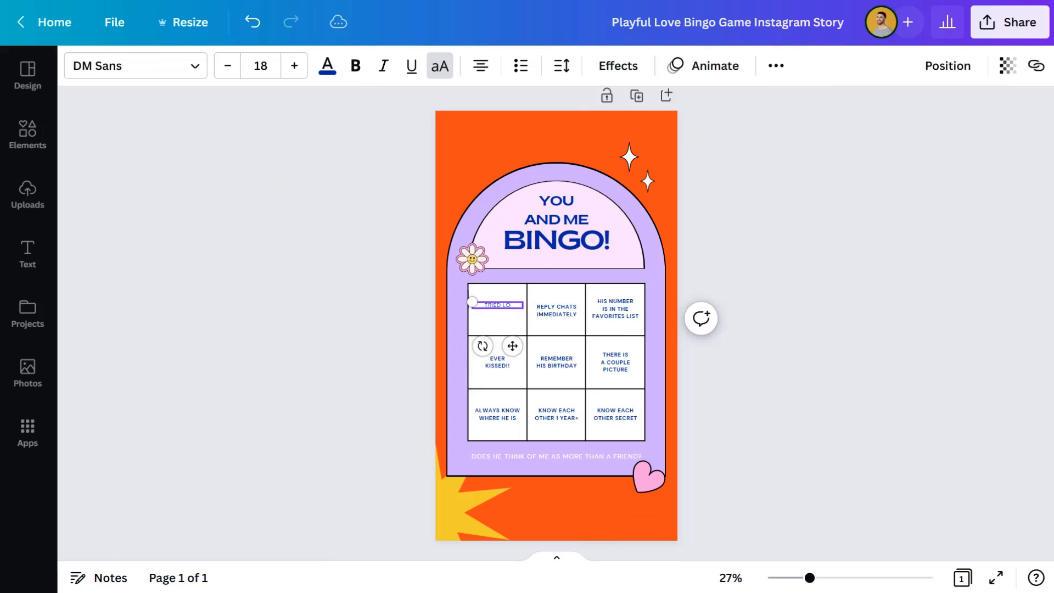
pyautogui.click(496, 313)
pyautogui.click(496, 362)
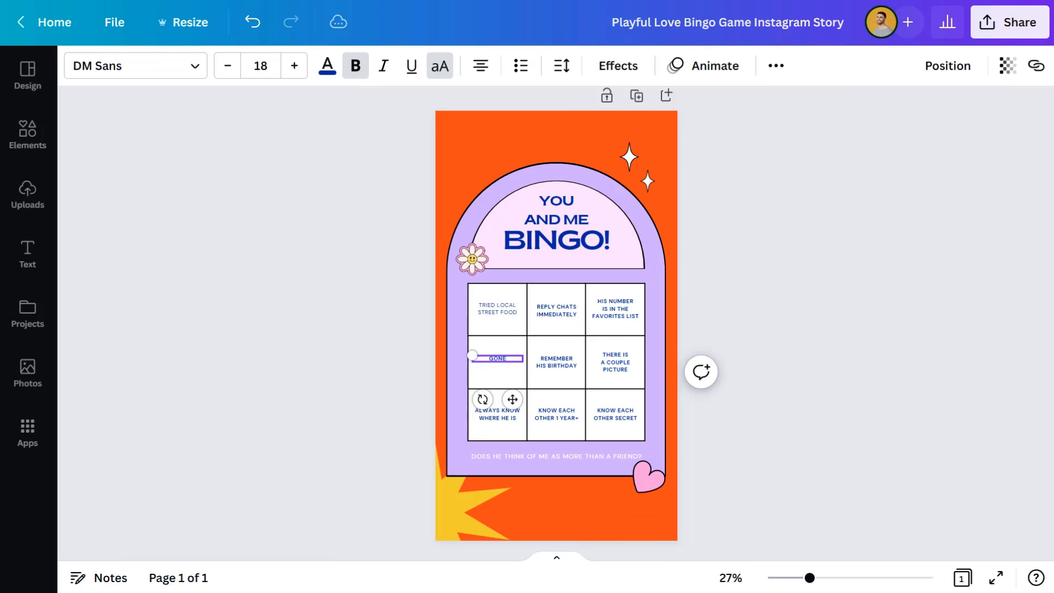
pyautogui.click(495, 362)
pyautogui.click(497, 407)
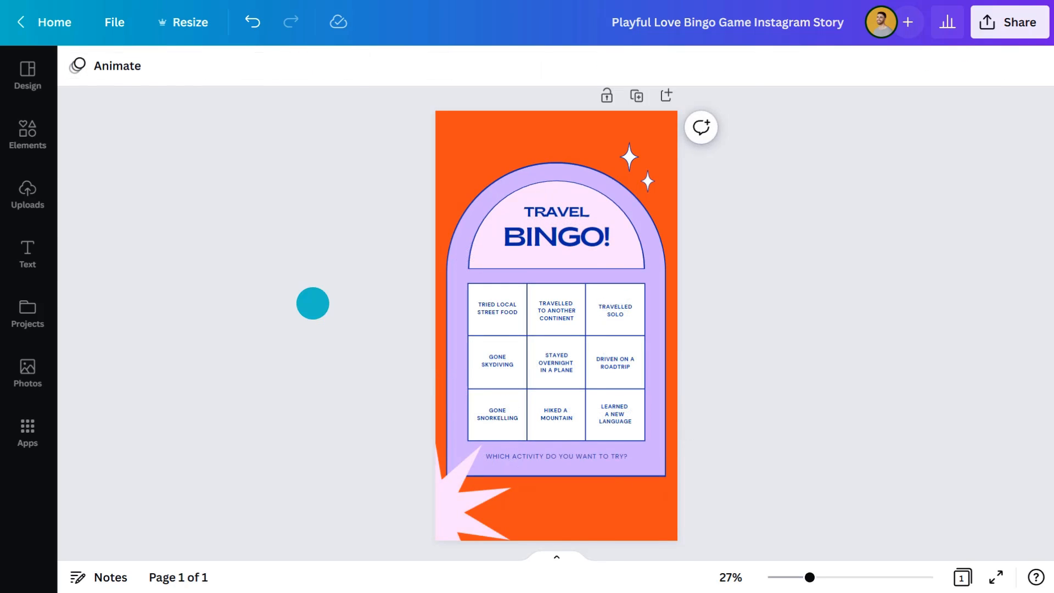
# Step: Search the elements for "flat travel scrapbook" and limit the results to graphics
pyautogui.click(28, 135)
pyautogui.click(165, 74)
pyautogui.write('flat travel scrapbook')
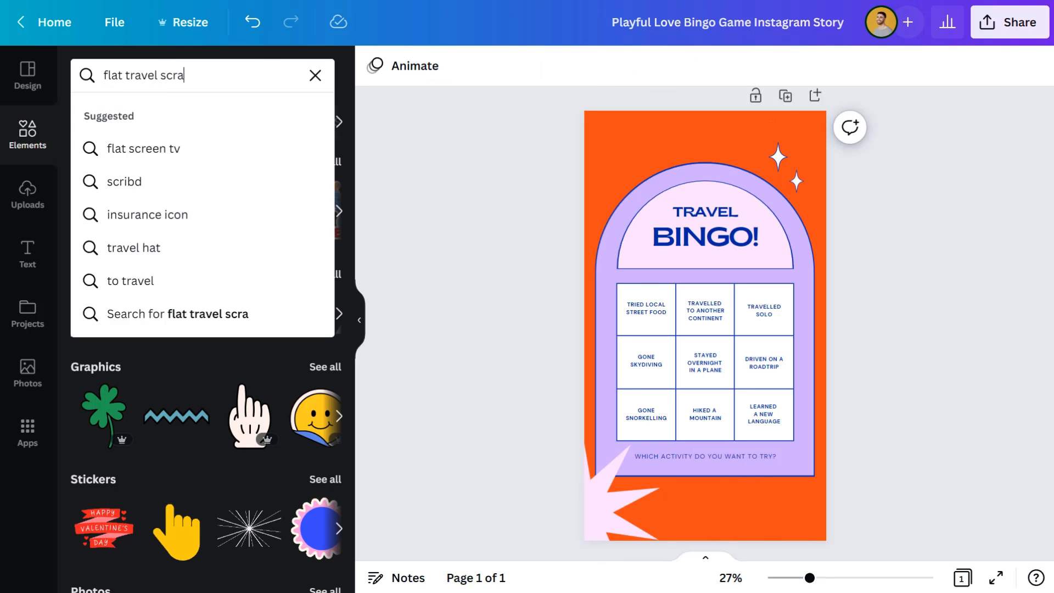
pyautogui.press('Return')
pyautogui.click(138, 105)
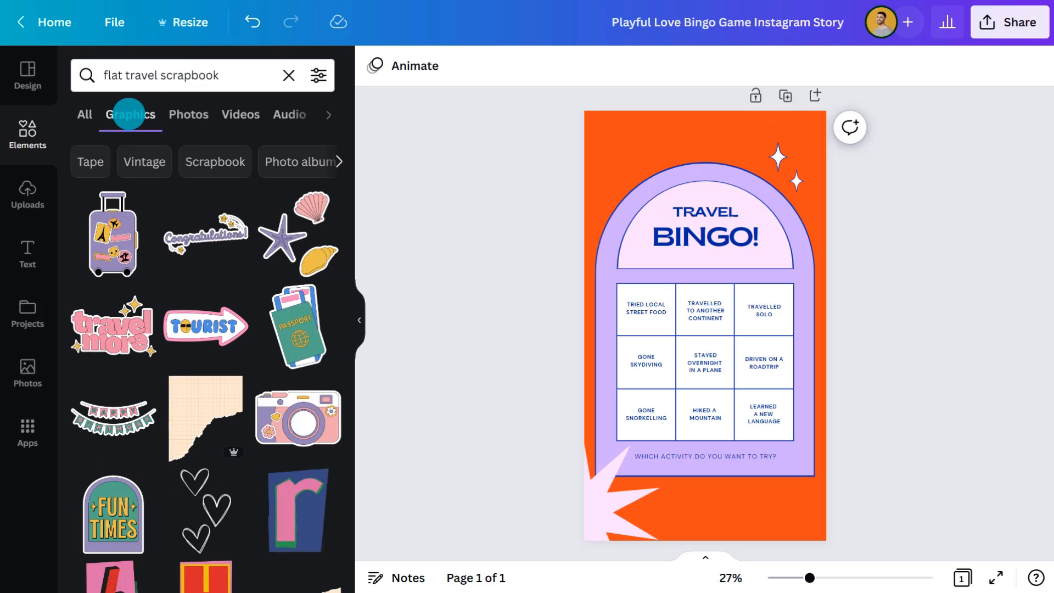
# Step: Add the green passport graphic and the purple suitcase graphic to the travel bingo page
pyautogui.moveTo(296, 327); pyautogui.dragTo(606, 298)
pyautogui.moveTo(108, 241); pyautogui.dragTo(754, 439)
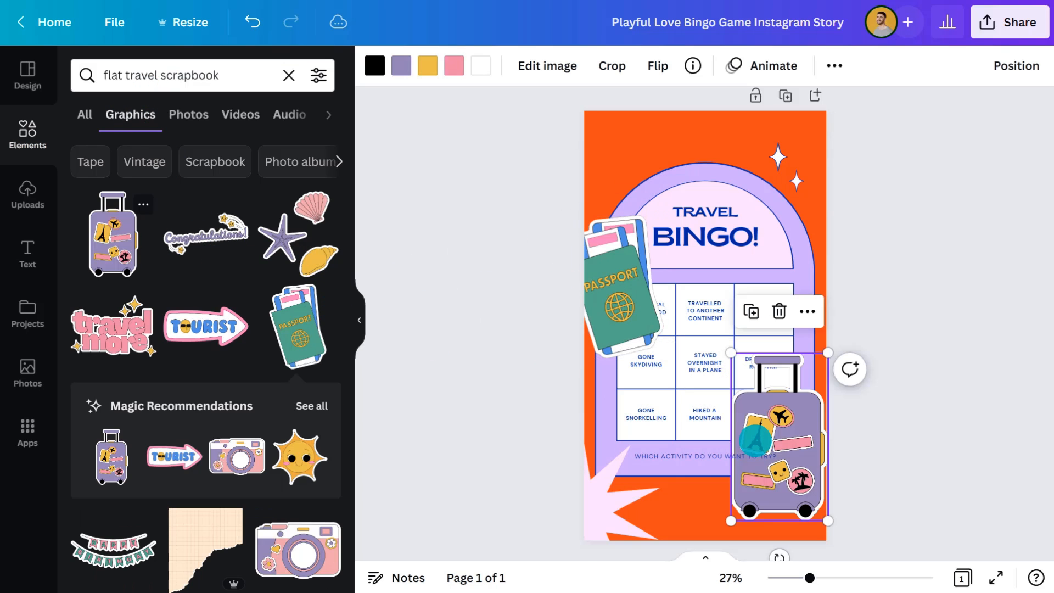
# Step: Shrink the passport graphic beside the title's arch and recolor it dark blue to match the page's palette
pyautogui.click(359, 312)
pyautogui.click(438, 238)
pyautogui.moveTo(437, 238); pyautogui.dragTo(457, 247)
pyautogui.click(77, 66)
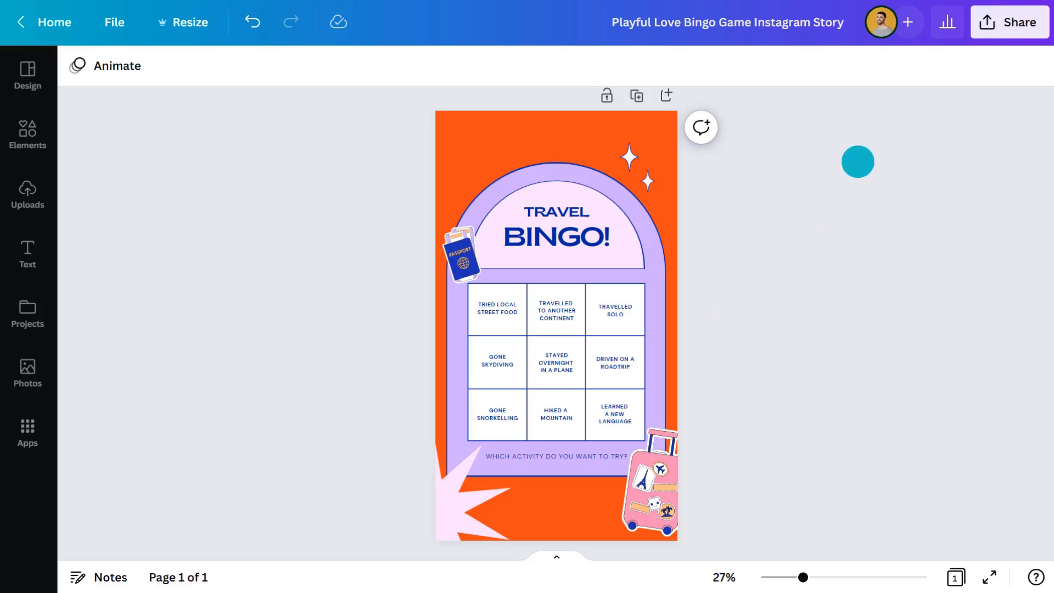
# Step: Share the bingo design through a template link and use the shared template to open an editable design
pyautogui.click(1008, 23)
pyautogui.scroll(-2, 960, 313)
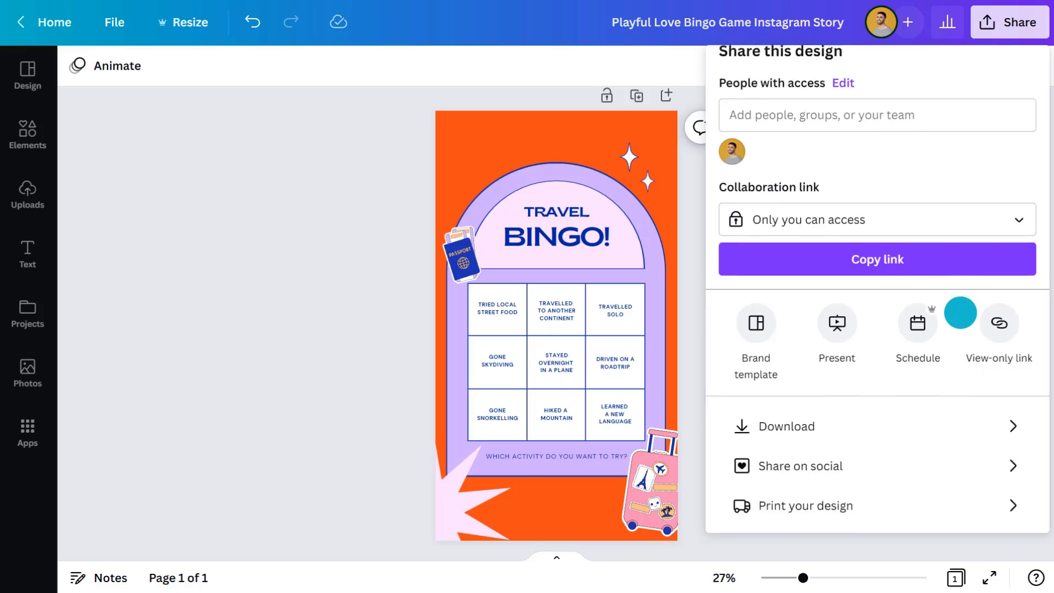
pyautogui.click(997, 143)
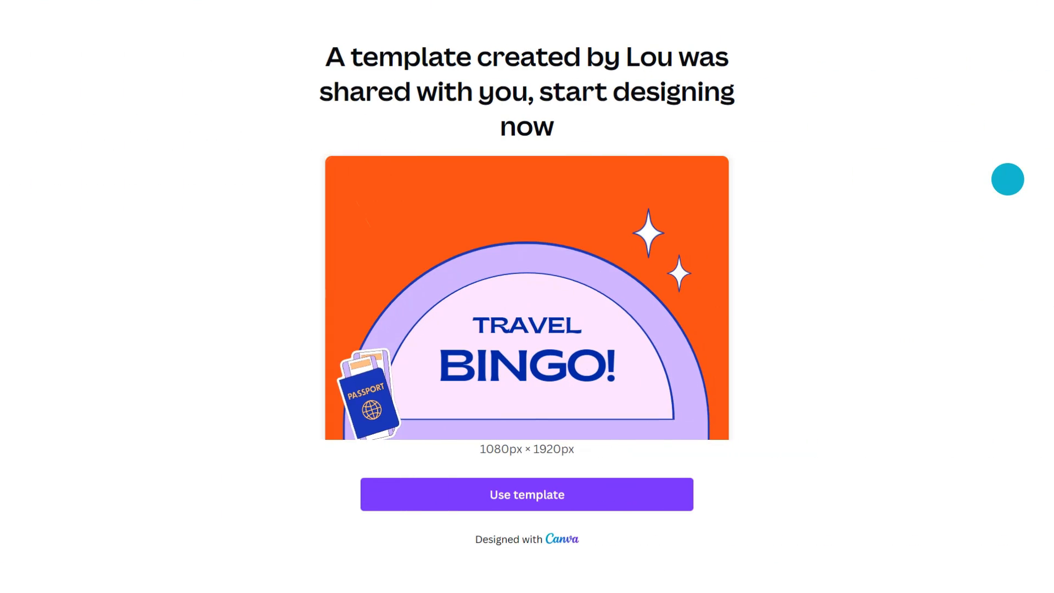
pyautogui.click(544, 494)
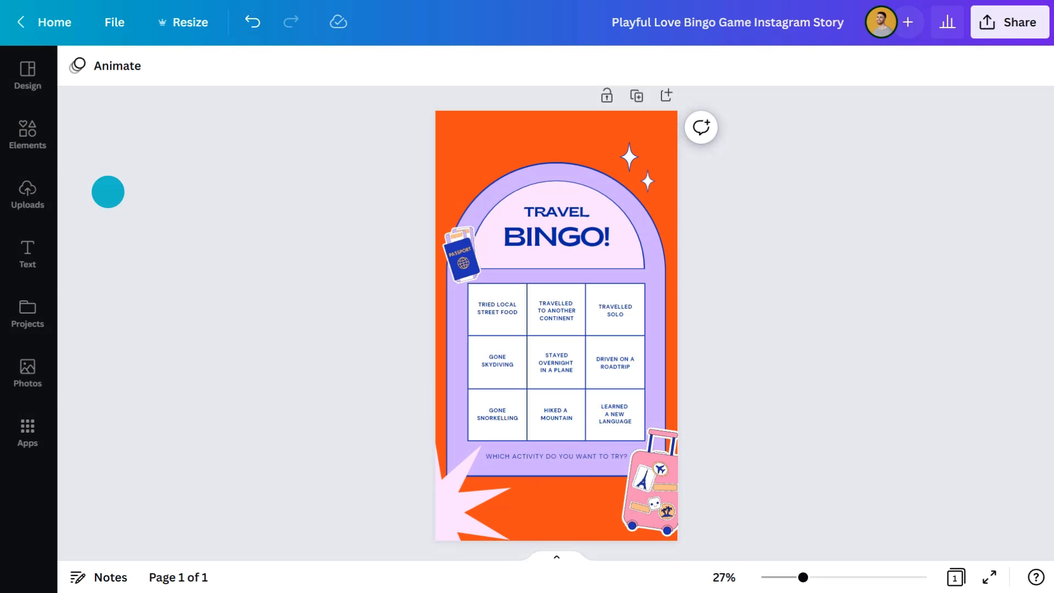
# Step: Mark the local street food, another continent, roadtrip and snorkelling squares with small bright pink circles
pyautogui.click(29, 135)
pyautogui.moveTo(318, 313); pyautogui.dragTo(624, 312)
pyautogui.click(360, 313)
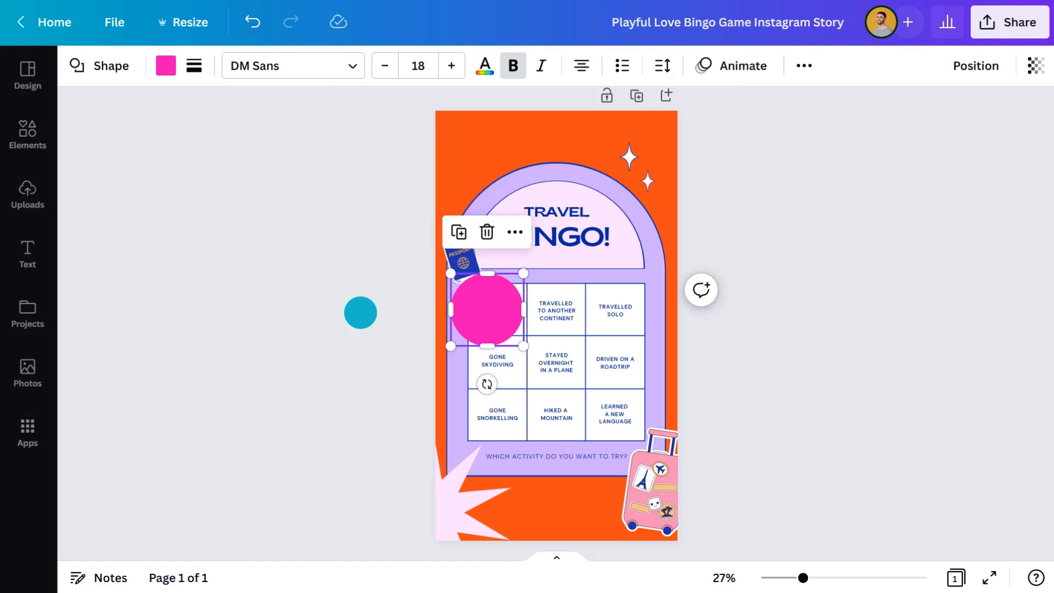
pyautogui.moveTo(450, 273); pyautogui.dragTo(497, 403)
pyautogui.click(462, 239)
pyautogui.click(606, 302)
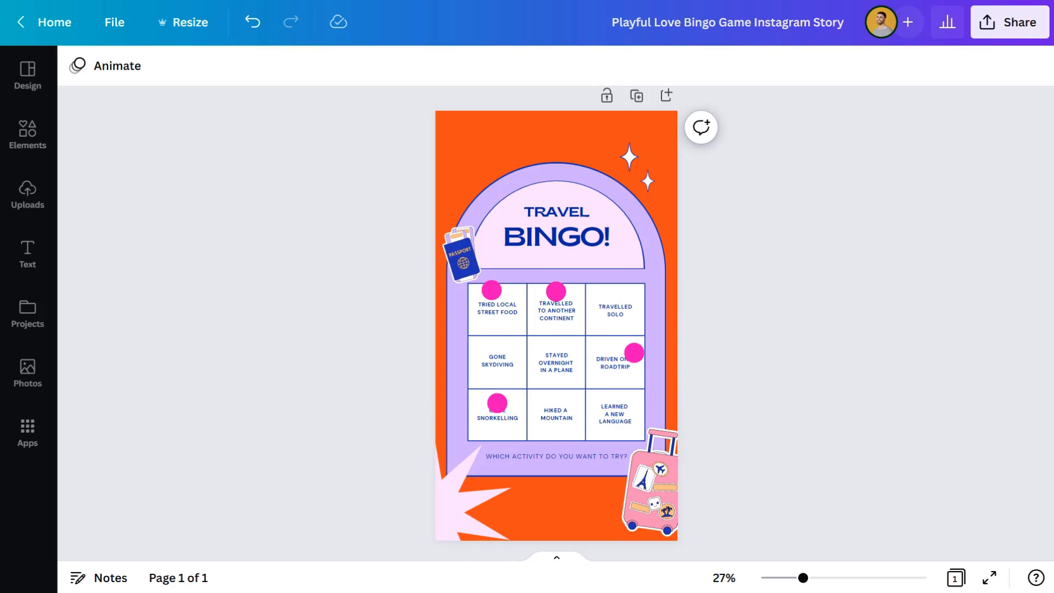